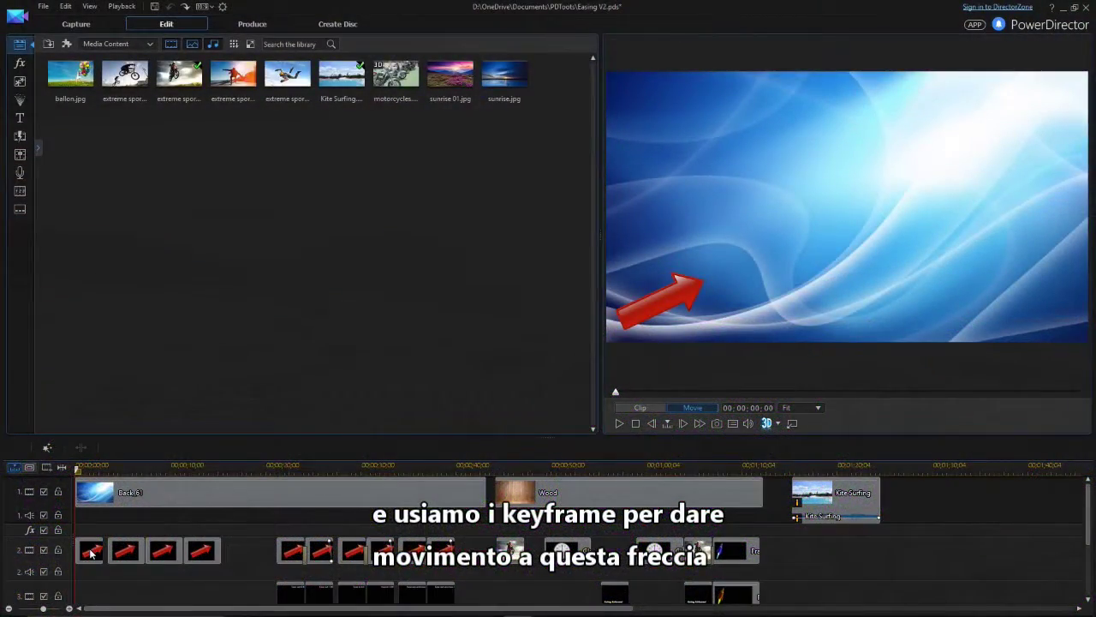
Select the first red arrow clip on track 2 and open it in PiP Designer
{"action": "left_click", "coordinate": [91, 549]}
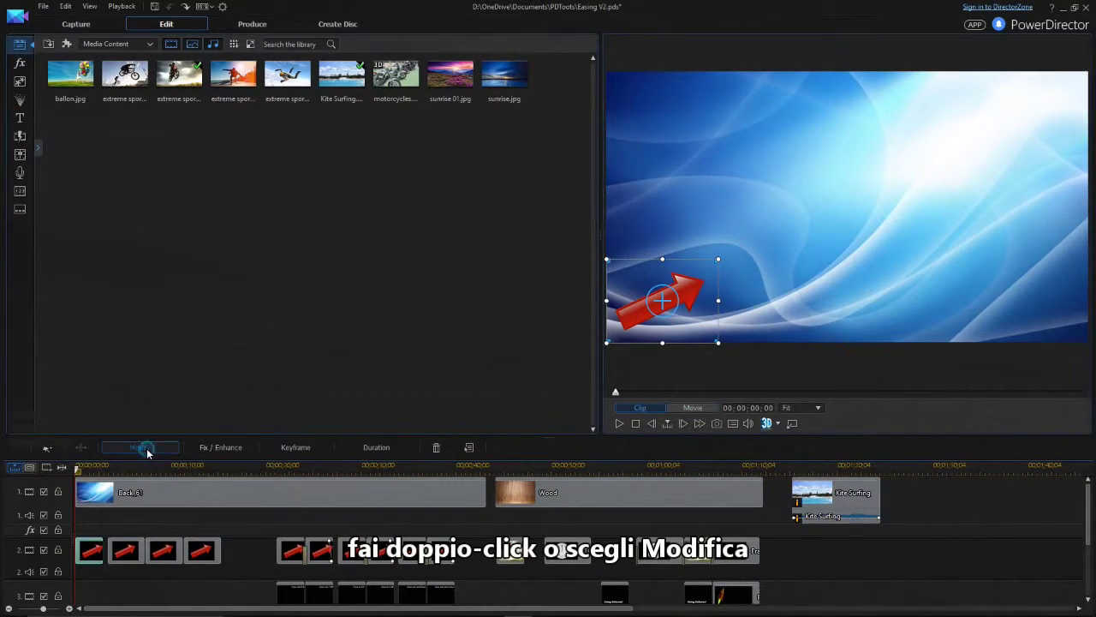
{"action": "left_click", "coordinate": [147, 451]}
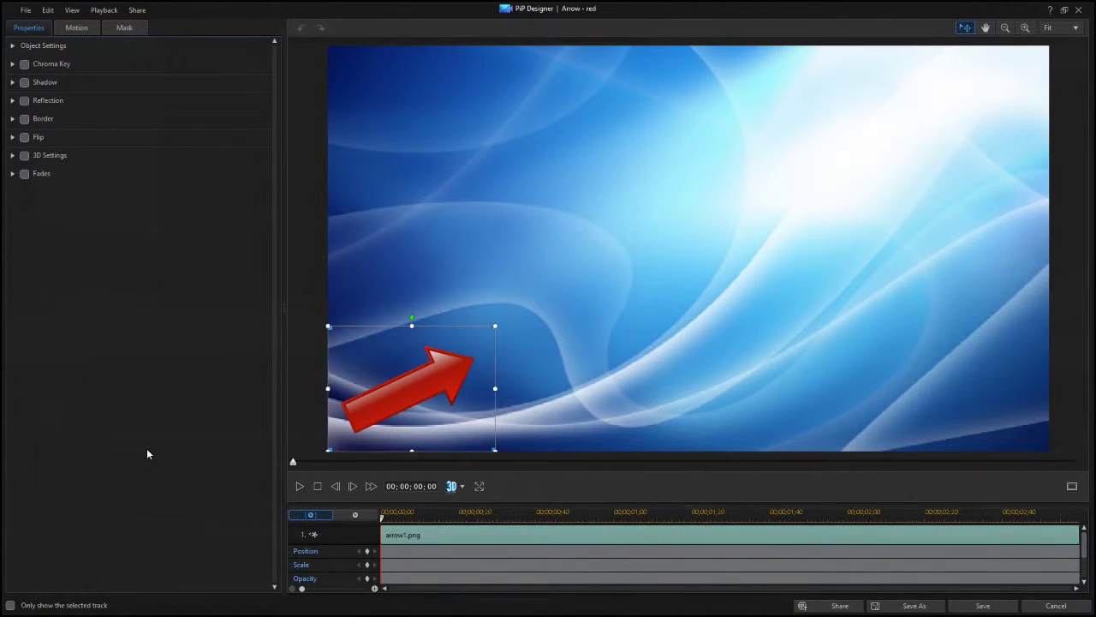
Keyframe the arrow's start position, then move it to the top-right corner at the clip's end
{"action": "left_click", "coordinate": [369, 555]}
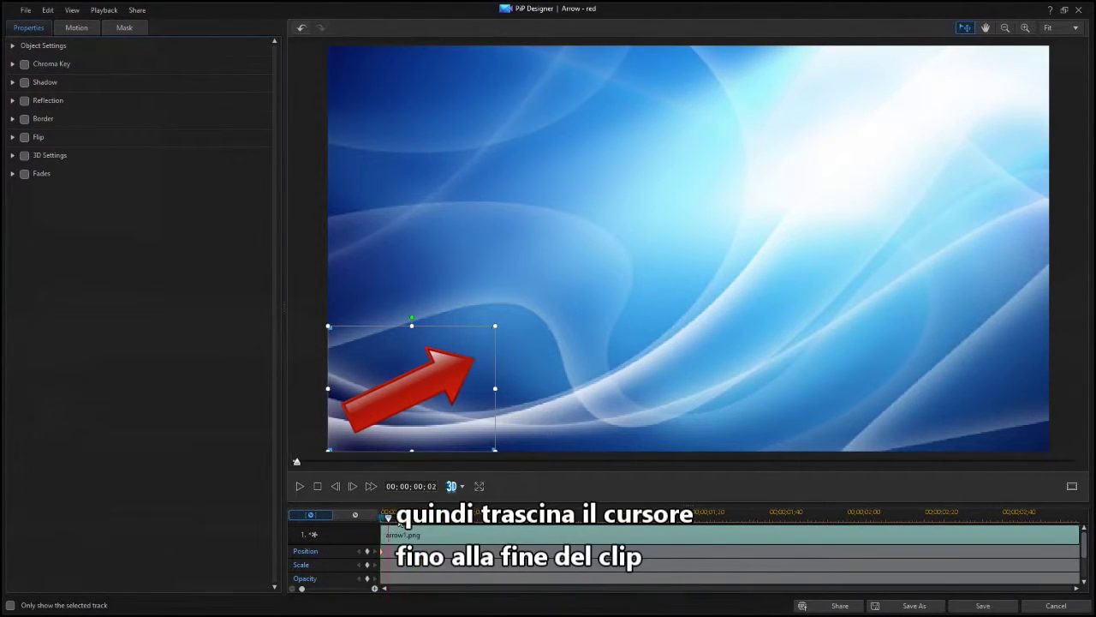
{"action": "left_click_drag", "start_coordinate": [383, 513], "coordinate": [1091, 565]}
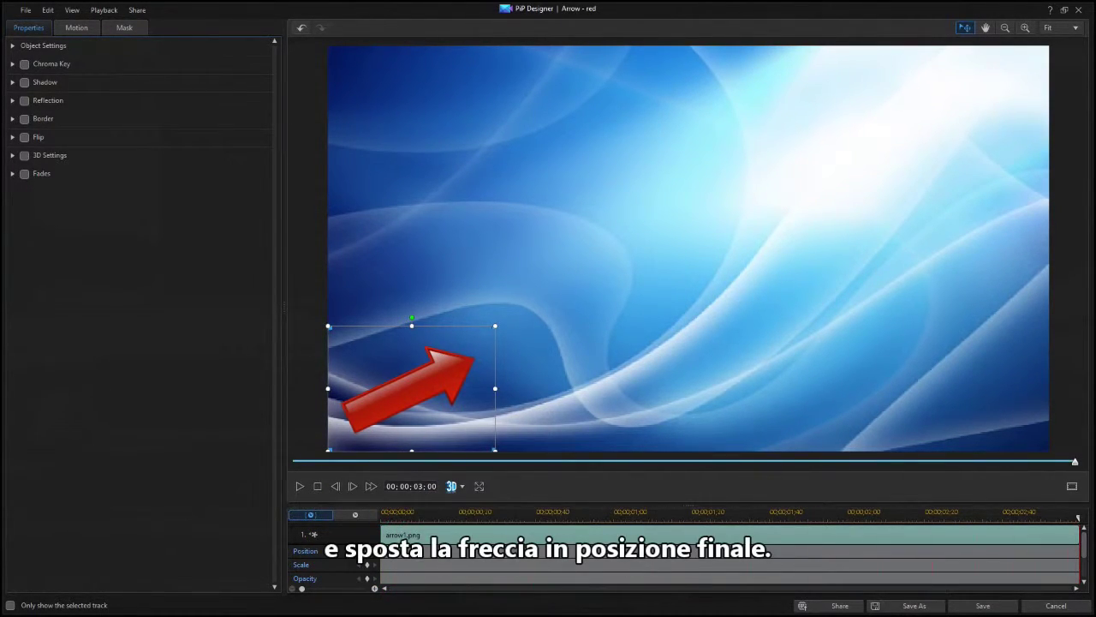
{"action": "left_click_drag", "start_coordinate": [383, 403], "coordinate": [933, 131]}
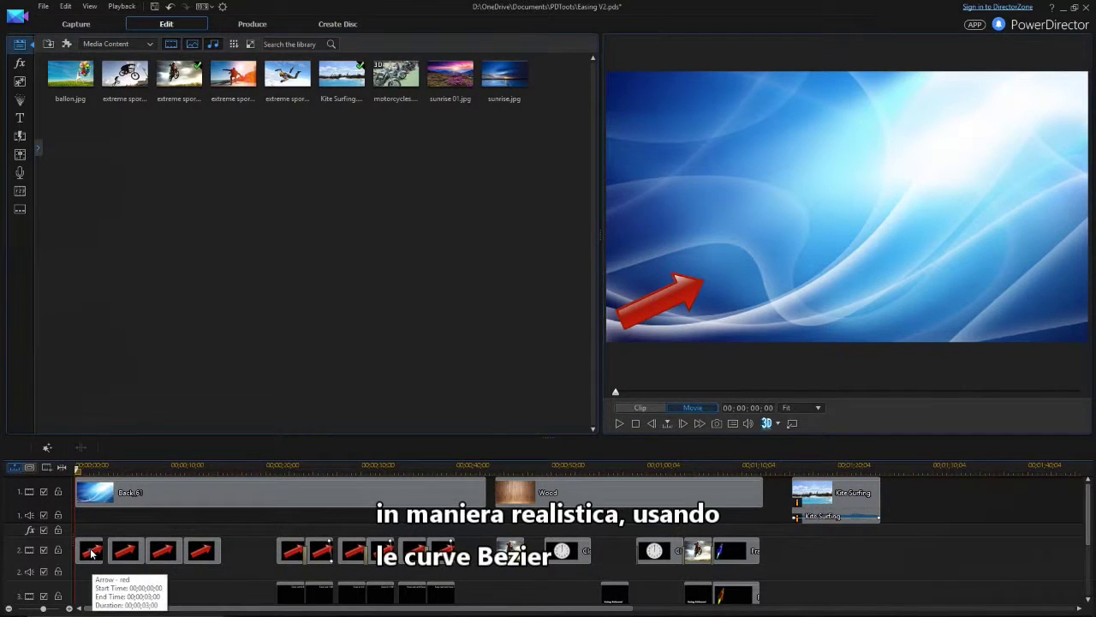
Reopen the arrow in PiP Designer and tick Ease out for its starting Position keyframe
{"action": "double_click", "coordinate": [91, 551]}
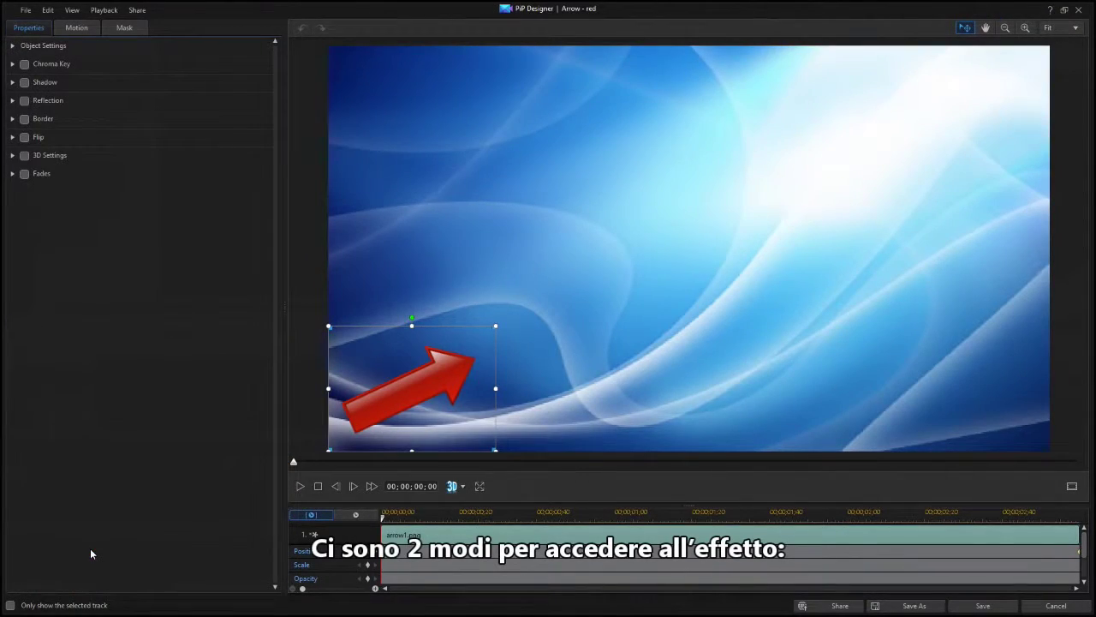
{"action": "left_click", "coordinate": [12, 46]}
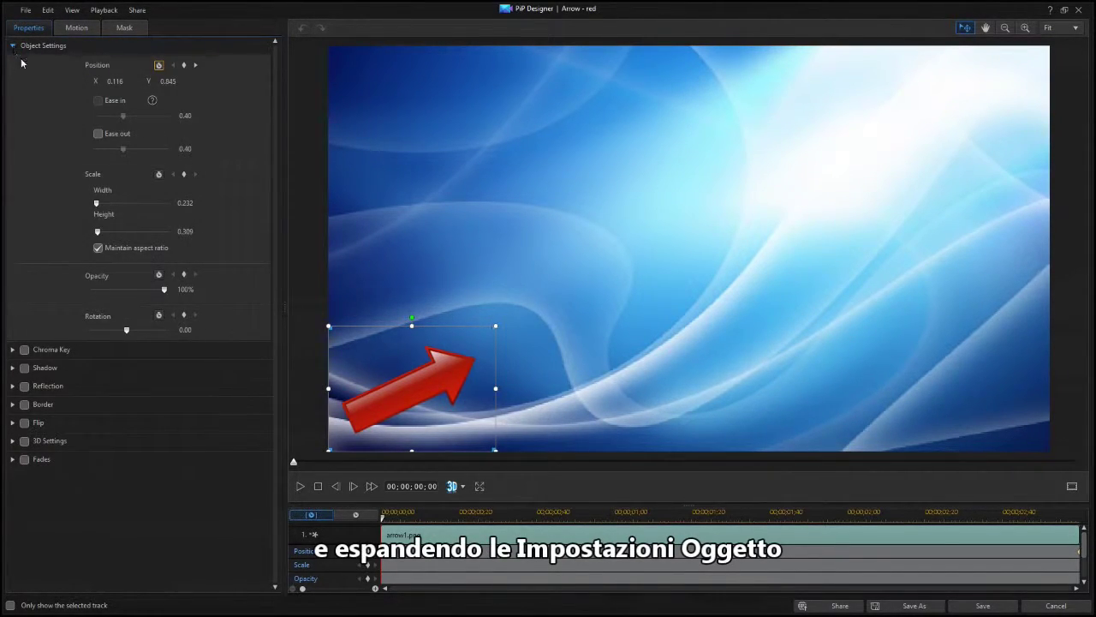
{"action": "left_click", "coordinate": [98, 134]}
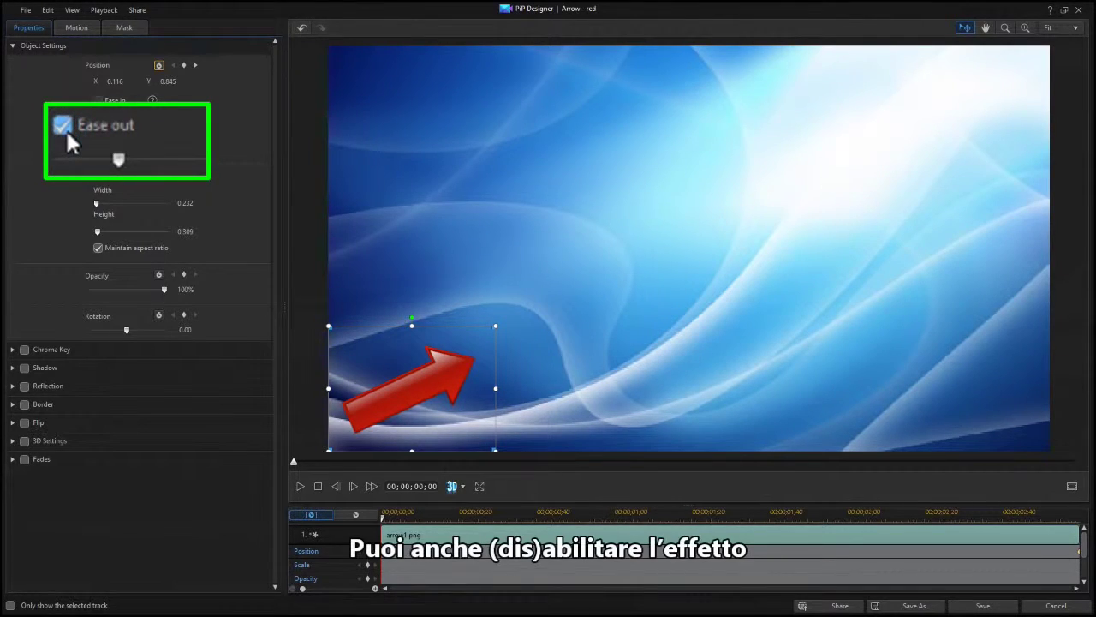
Toggle Ease Out off and back on from the starting keyframe's right-click menu
{"action": "right_click", "coordinate": [384, 557]}
{"action": "left_click", "coordinate": [400, 545]}
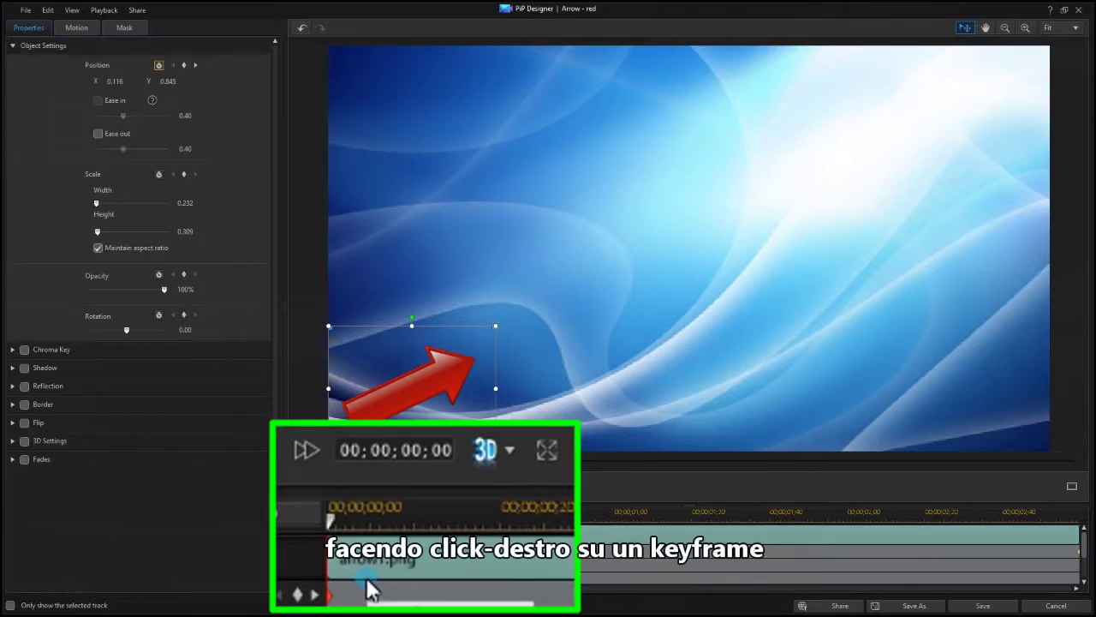
{"action": "right_click", "coordinate": [330, 594]}
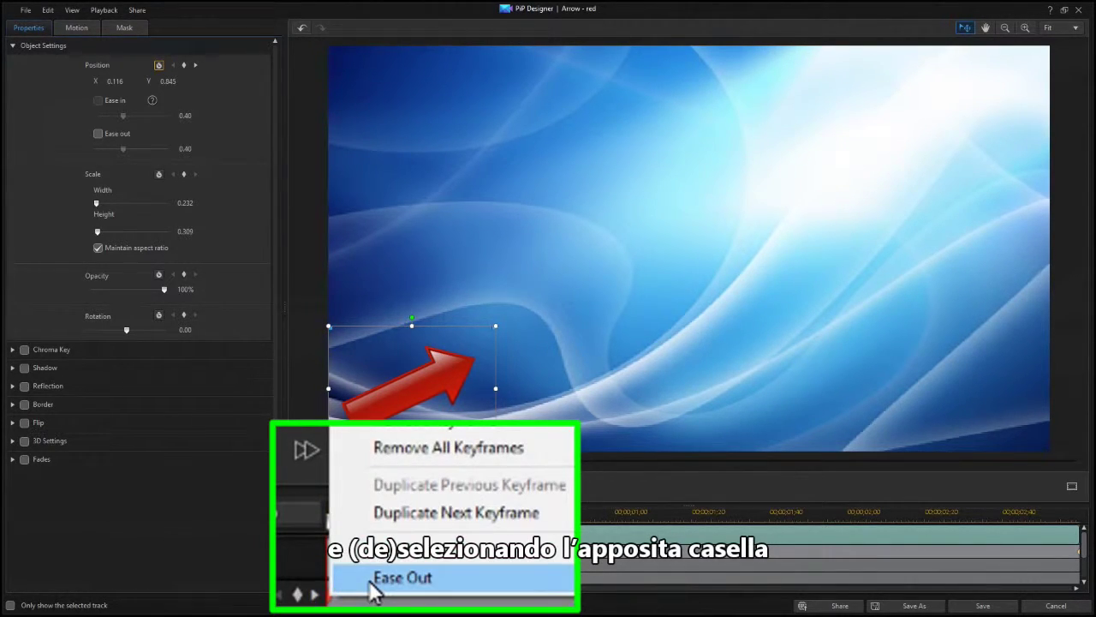
{"action": "left_click", "coordinate": [401, 545]}
{"action": "right_click", "coordinate": [382, 550]}
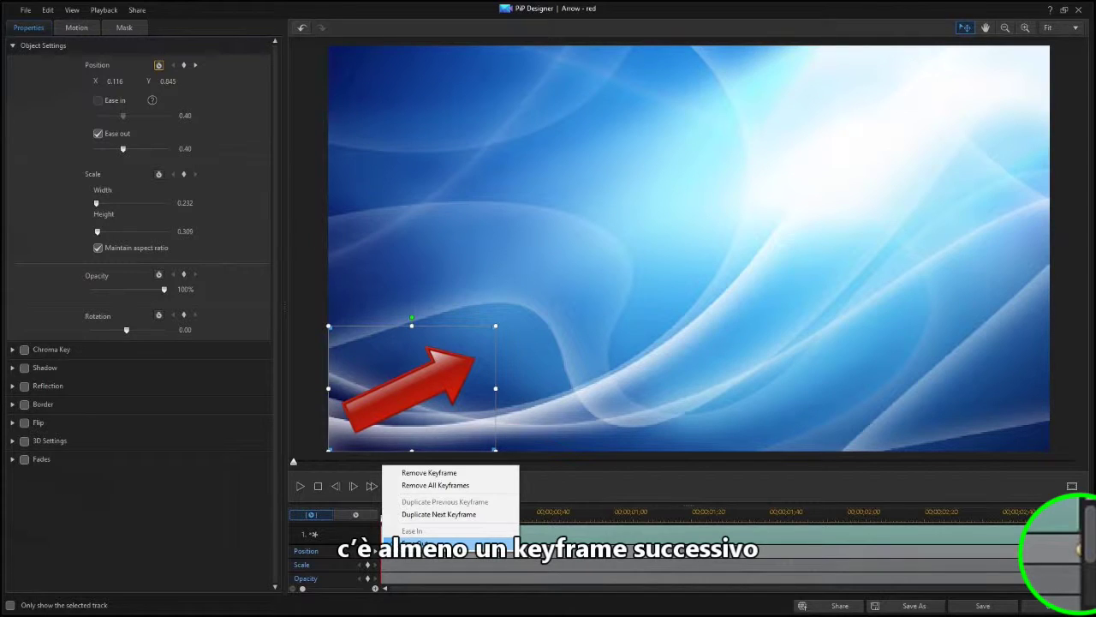
Enable Ease In on the arrow's final Position keyframe at the top-right corner
{"action": "left_click", "coordinate": [437, 544]}
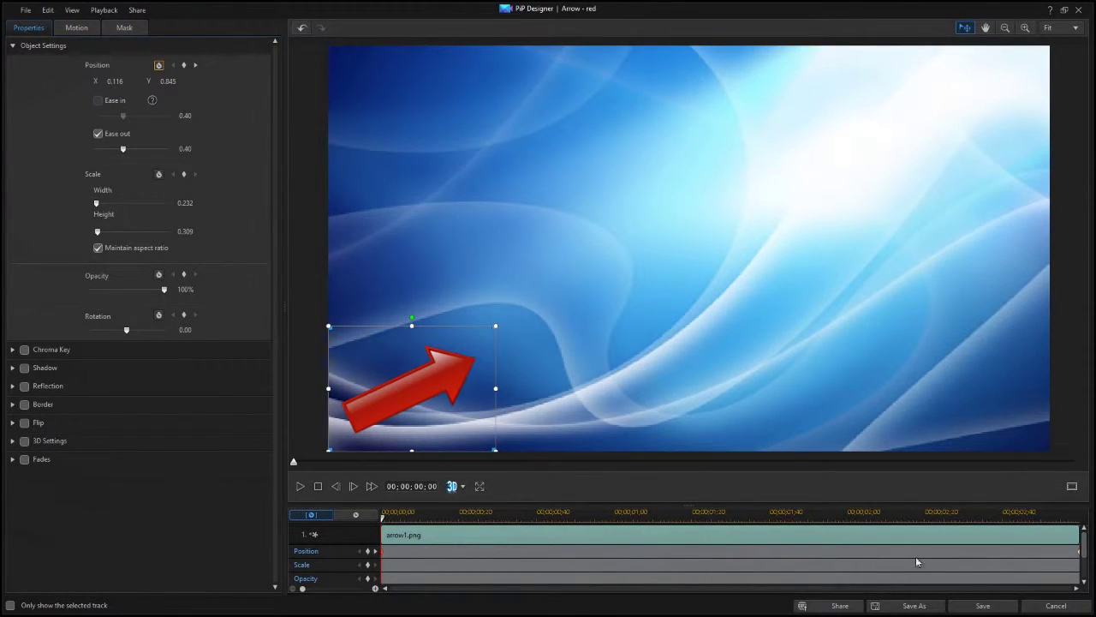
{"action": "right_click", "coordinate": [1079, 552]}
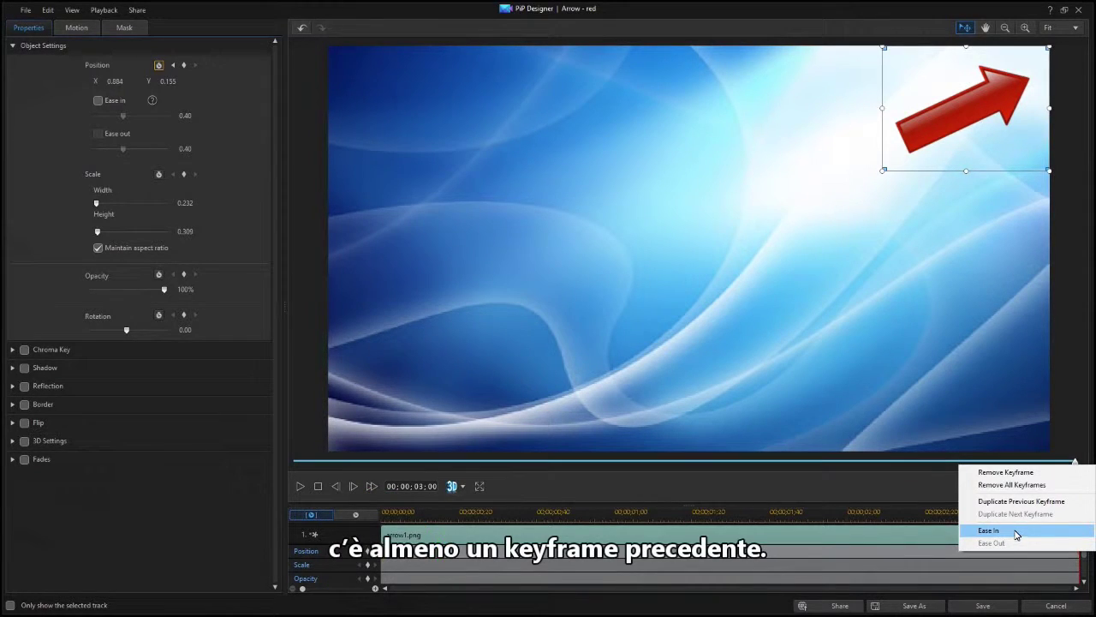
{"action": "left_click", "coordinate": [1017, 536]}
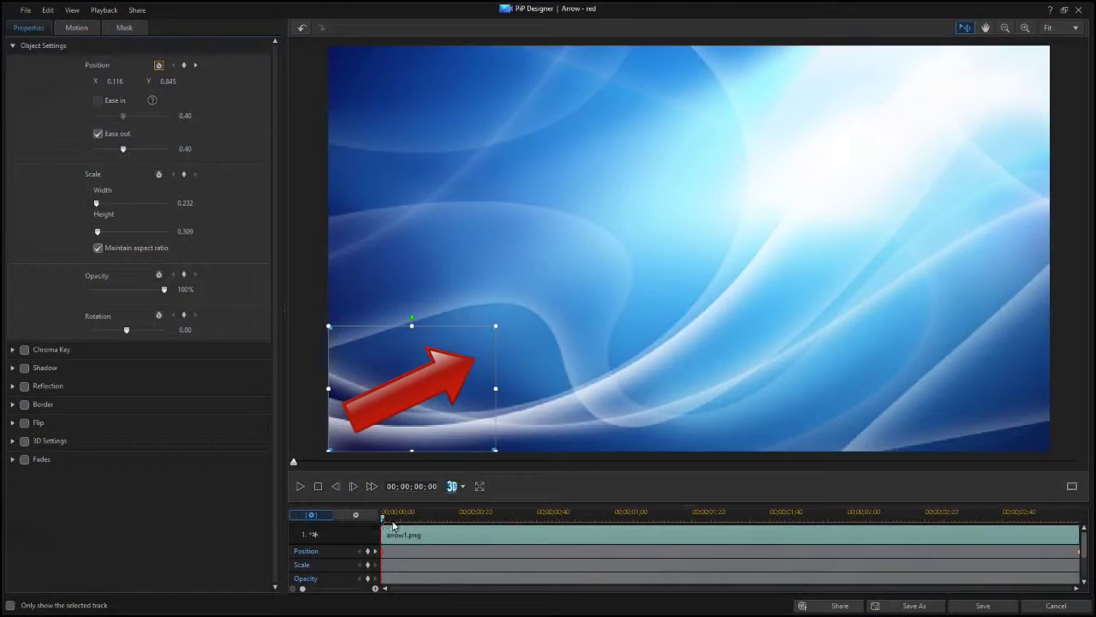
{"action": "left_click_drag", "start_coordinate": [383, 519], "coordinate": [758, 528]}
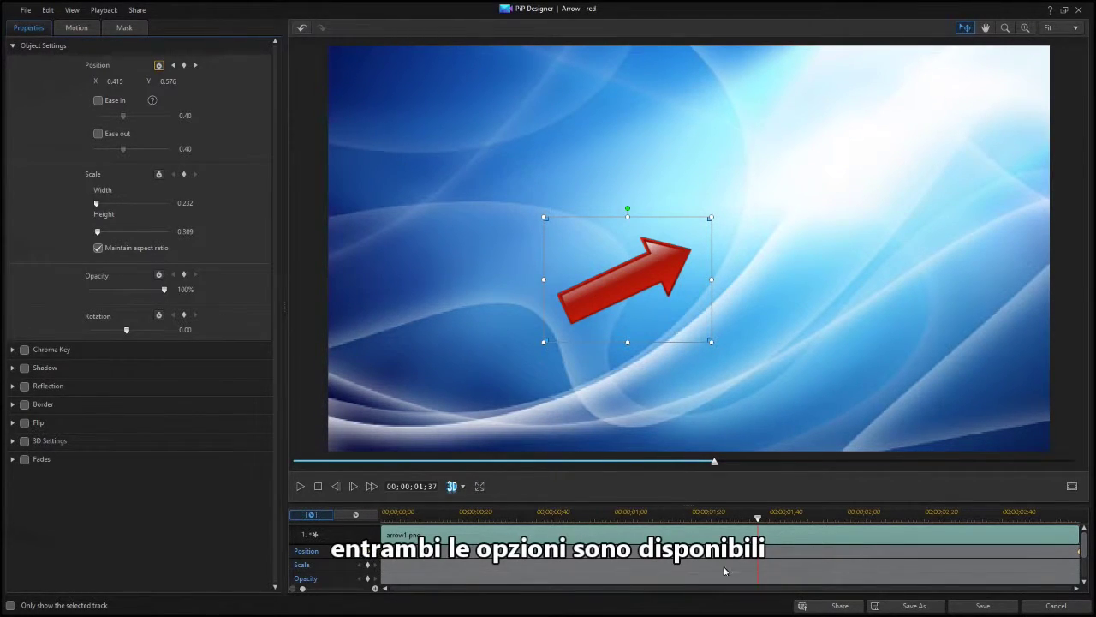
Turn on Ease In for the arrow's middle Position keyframe so it has both eases
{"action": "right_click", "coordinate": [758, 557]}
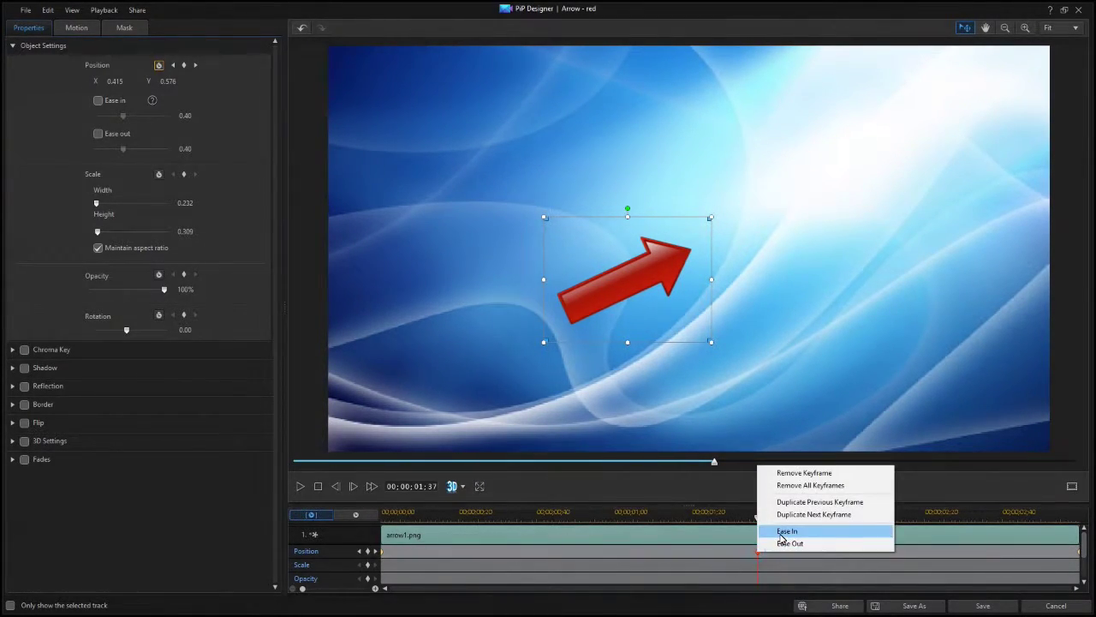
{"action": "left_click", "coordinate": [779, 529]}
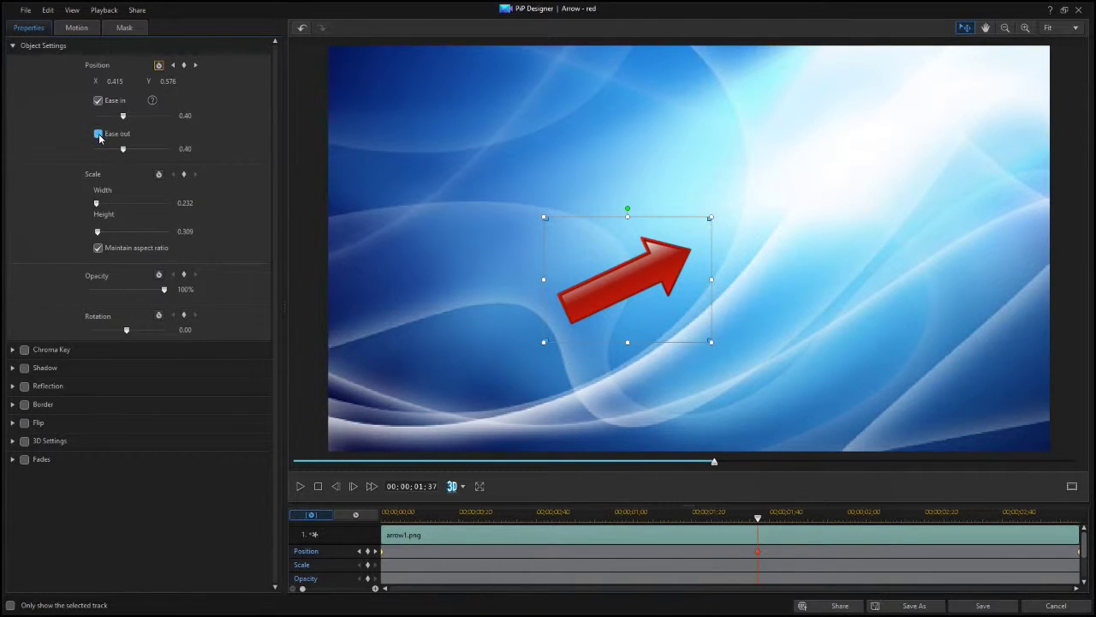
{"action": "right_click", "coordinate": [759, 553]}
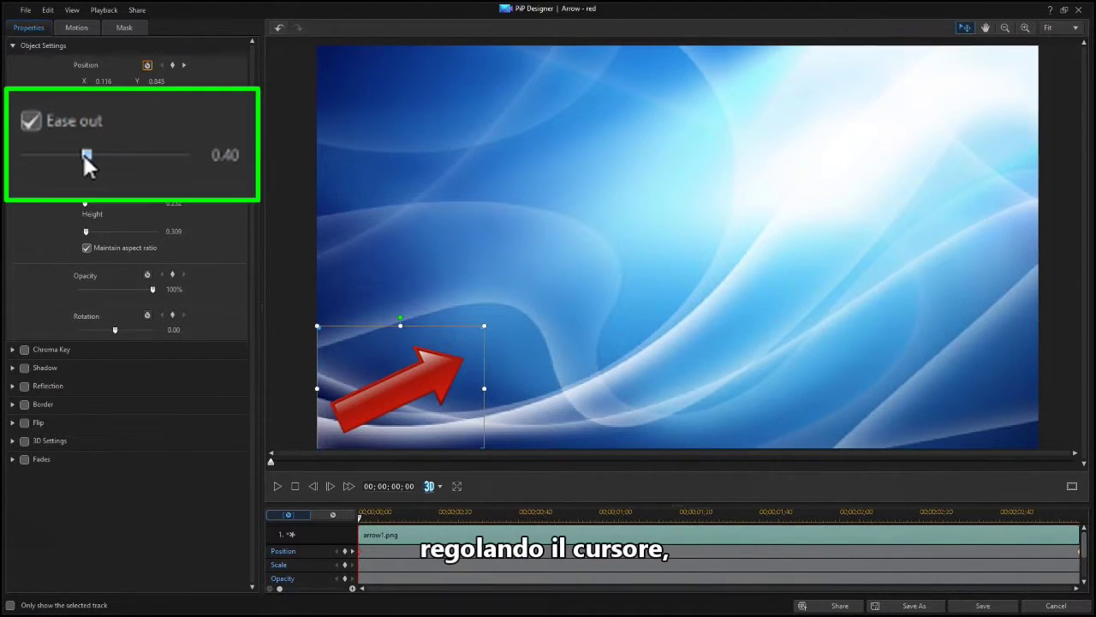
Try the Ease out slider at 1.00 and 0.01, then set it to 0.60
{"action": "left_click_drag", "start_coordinate": [111, 150], "coordinate": [159, 152]}
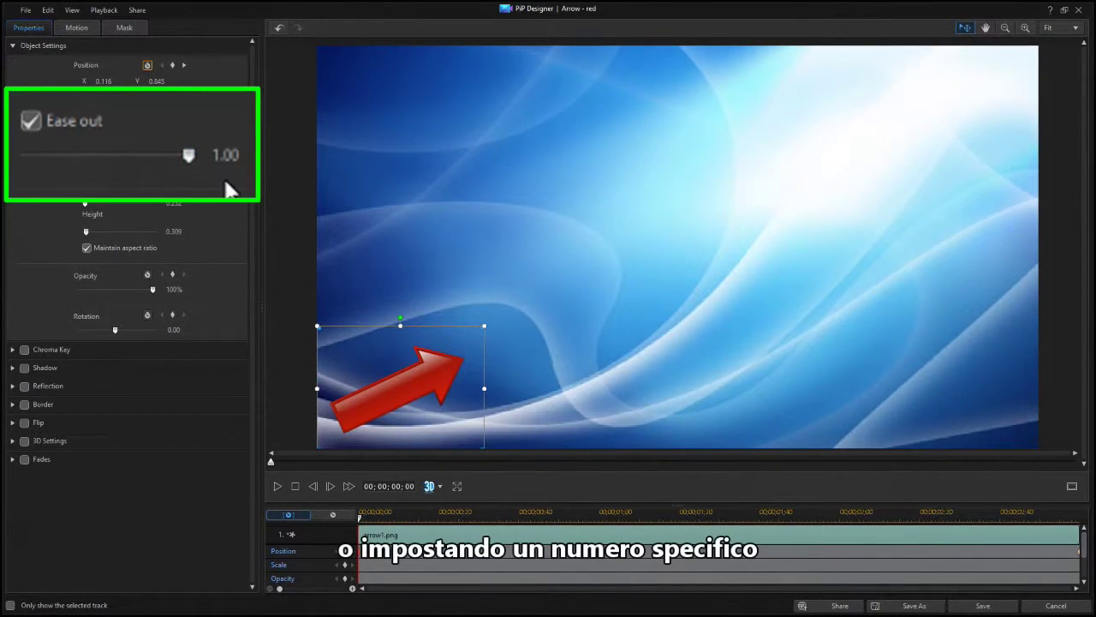
{"action": "left_click_drag", "start_coordinate": [189, 156], "coordinate": [24, 174]}
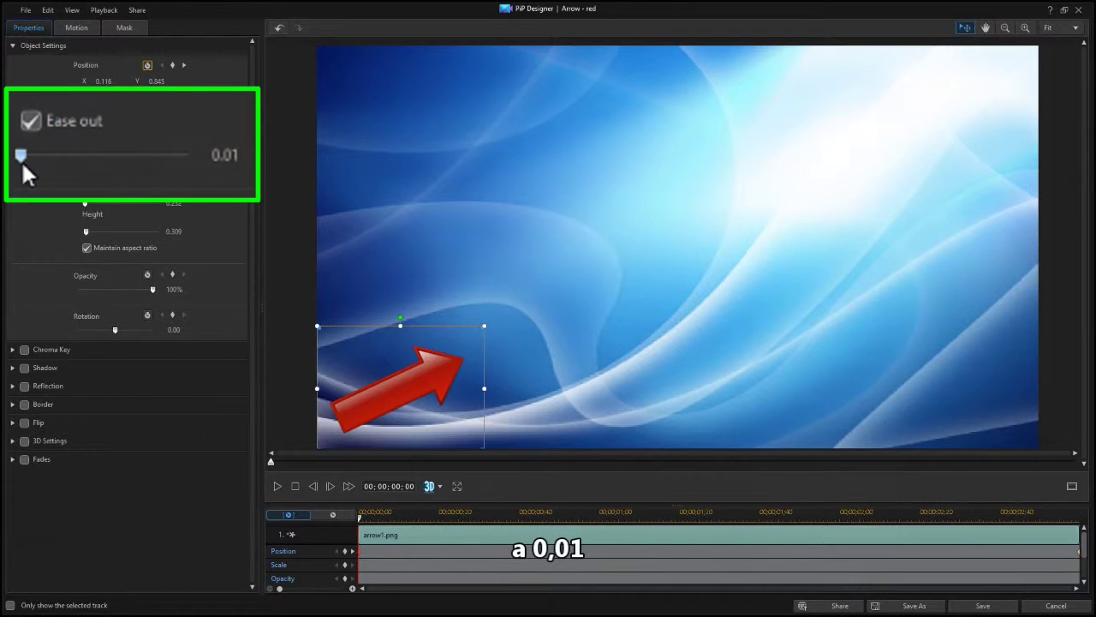
{"action": "left_click", "coordinate": [223, 155]}
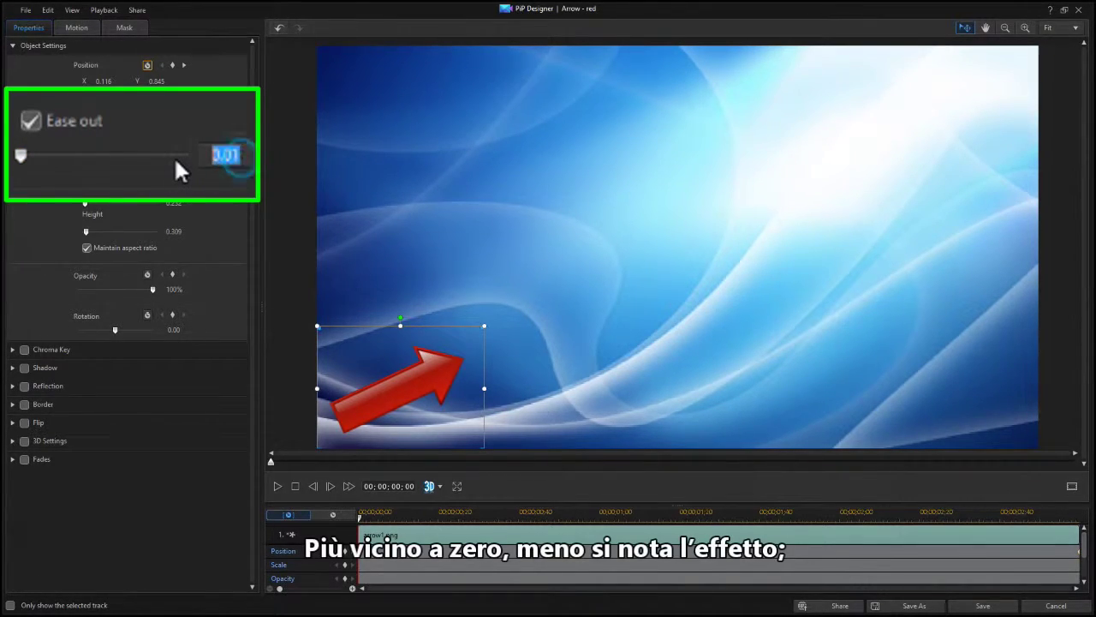
{"action": "type", "text": "0.60"}
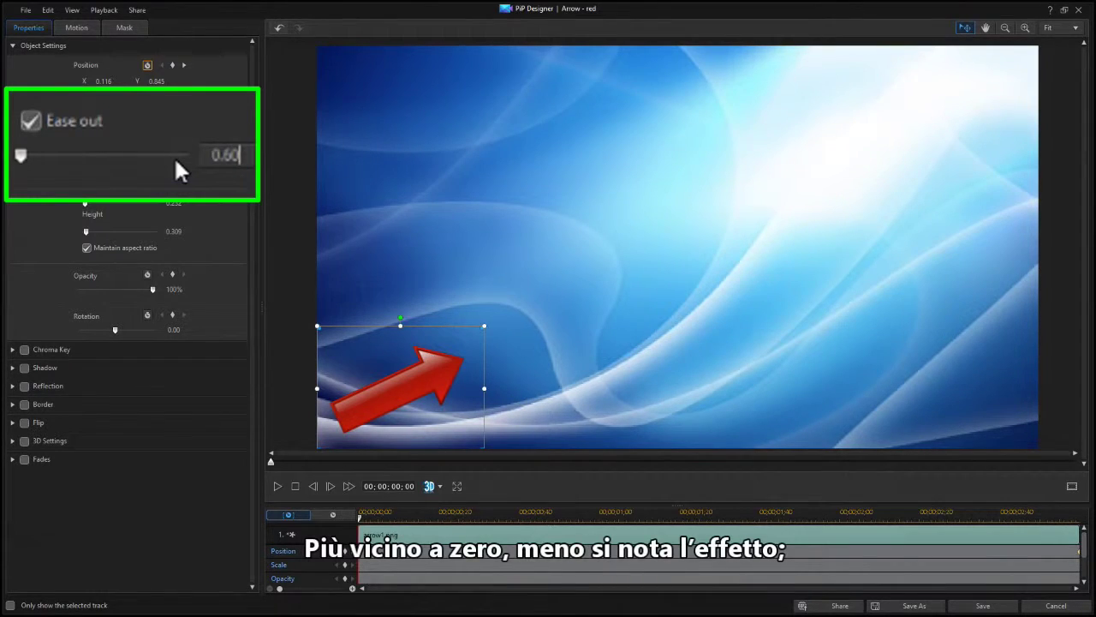
{"action": "key", "text": "Return"}
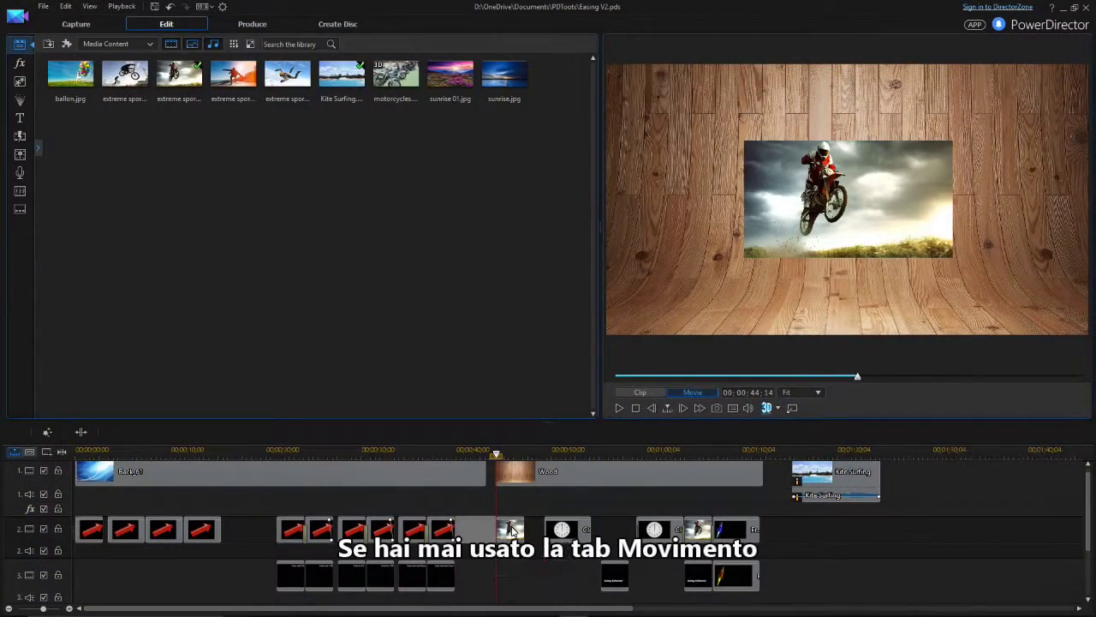
Open the extreme sports 02 clip and try the L-shaped, then horizontal-line motion path presets
{"action": "double_click", "coordinate": [511, 529]}
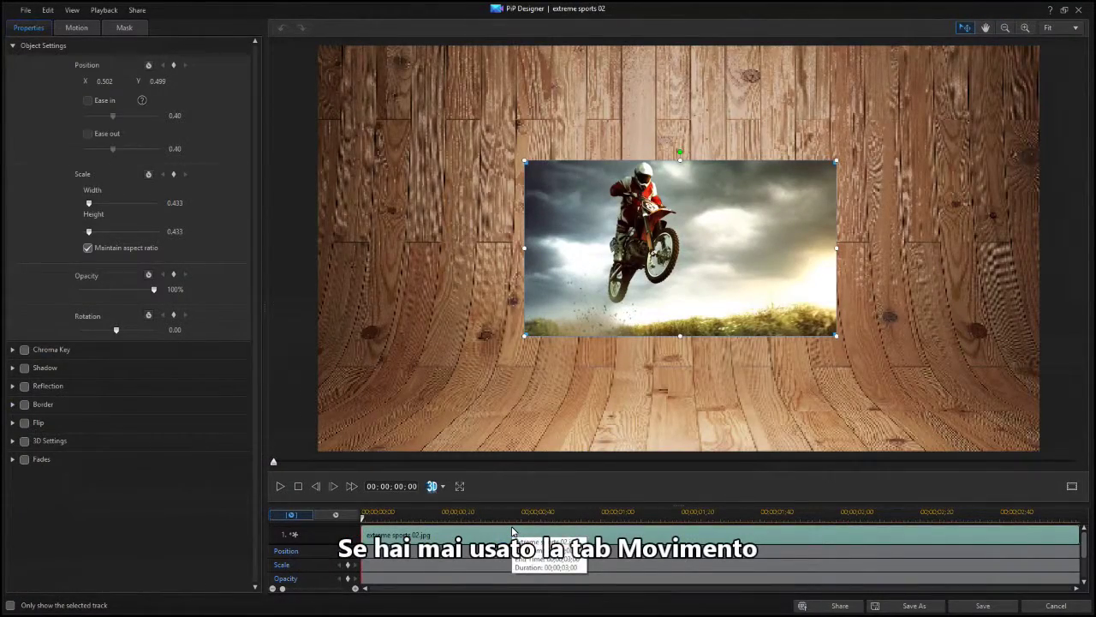
{"action": "left_click", "coordinate": [77, 28]}
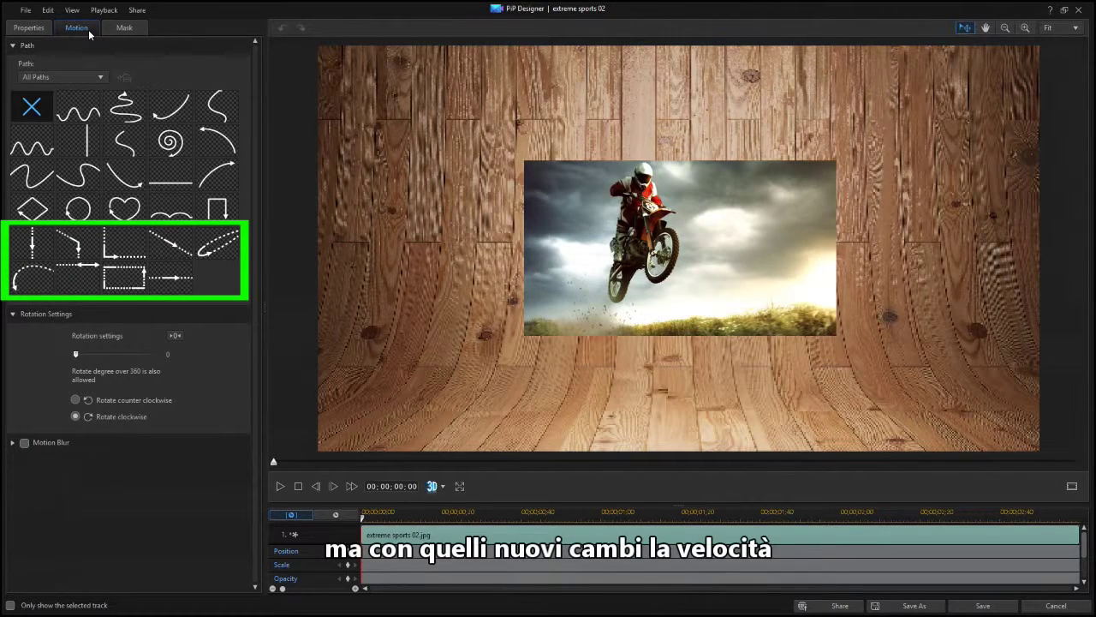
{"action": "left_click", "coordinate": [118, 248]}
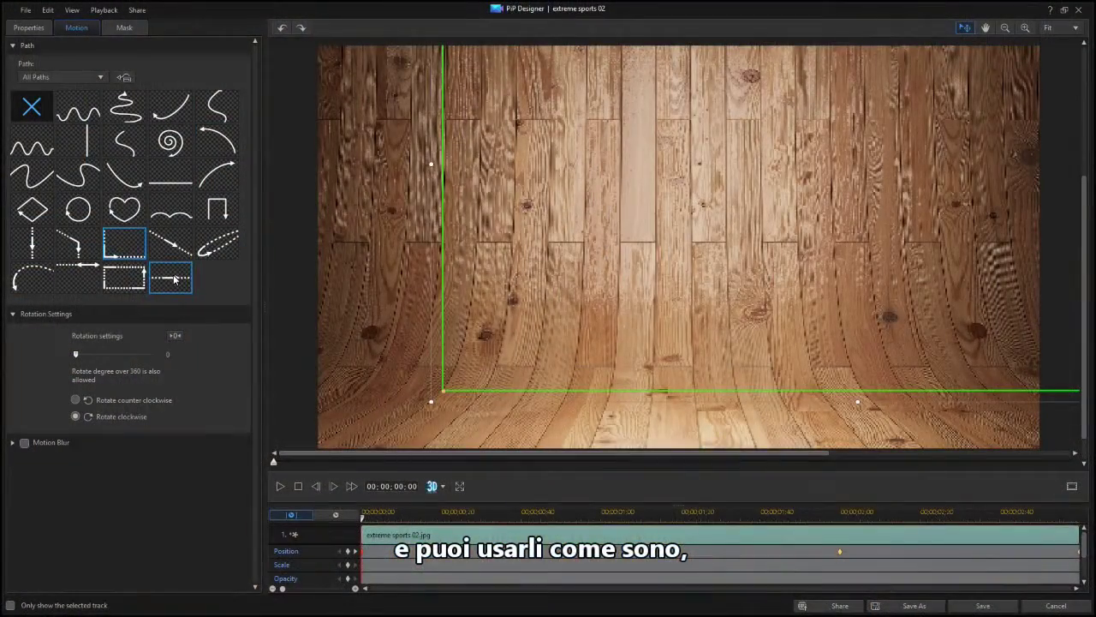
{"action": "left_click", "coordinate": [174, 278]}
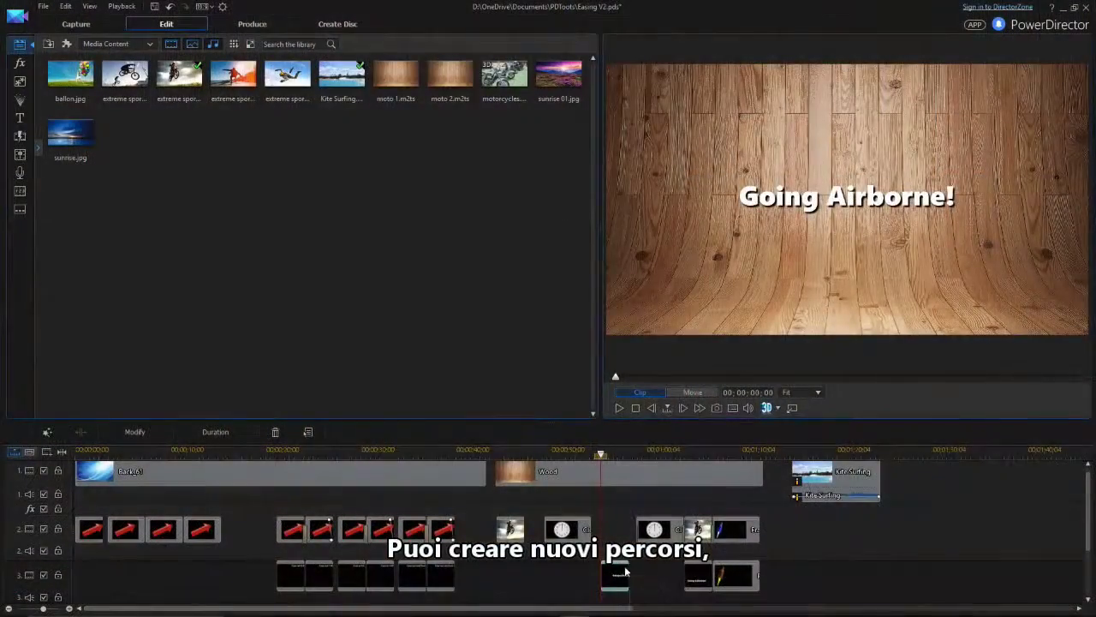
Open the Going Airborne! title and place its text off the bottom-right corner at the clip start
{"action": "double_click", "coordinate": [622, 569]}
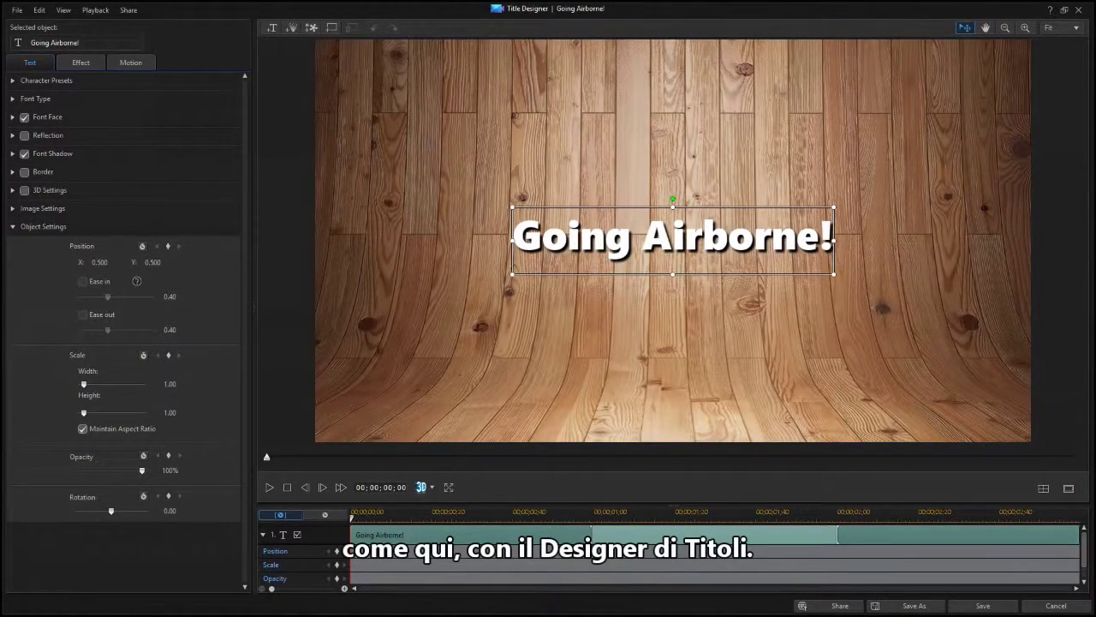
{"action": "left_click", "coordinate": [527, 205]}
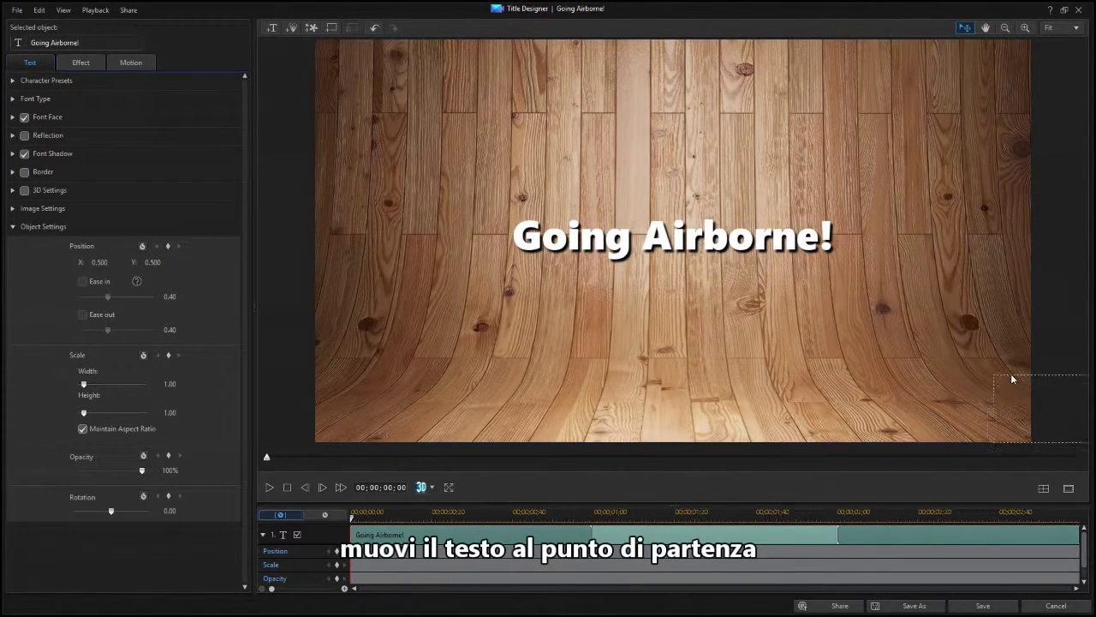
{"action": "left_click_drag", "start_coordinate": [1011, 378], "coordinate": [1018, 377]}
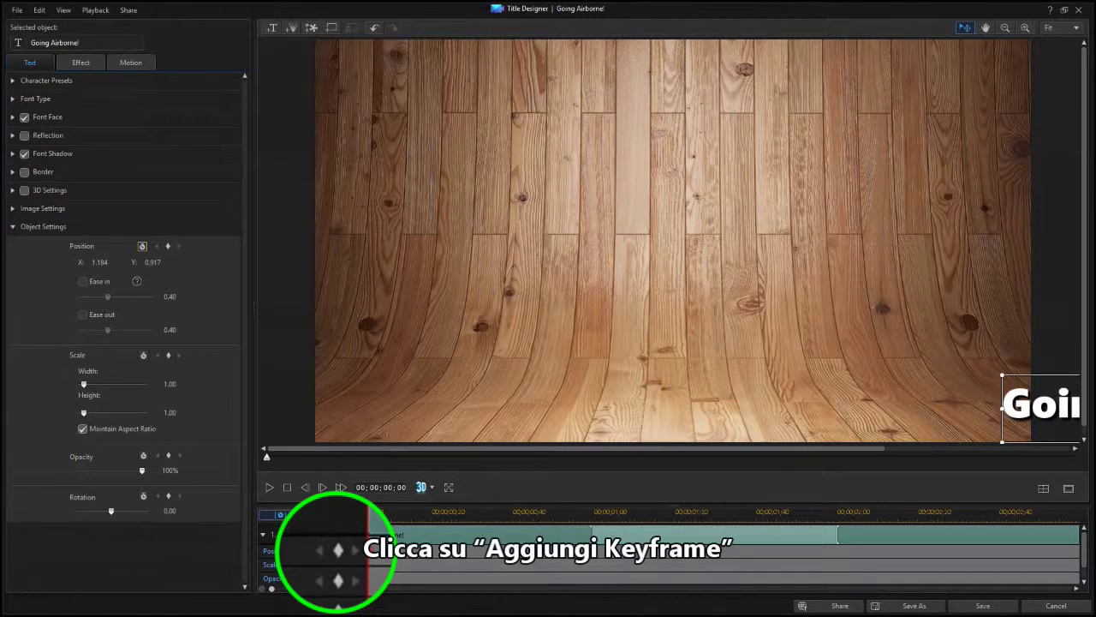
Add a start Position keyframe, then move the title to the lower left at the clip's end
{"action": "left_click", "coordinate": [339, 551]}
{"action": "left_click_drag", "start_coordinate": [369, 516], "coordinate": [1081, 551]}
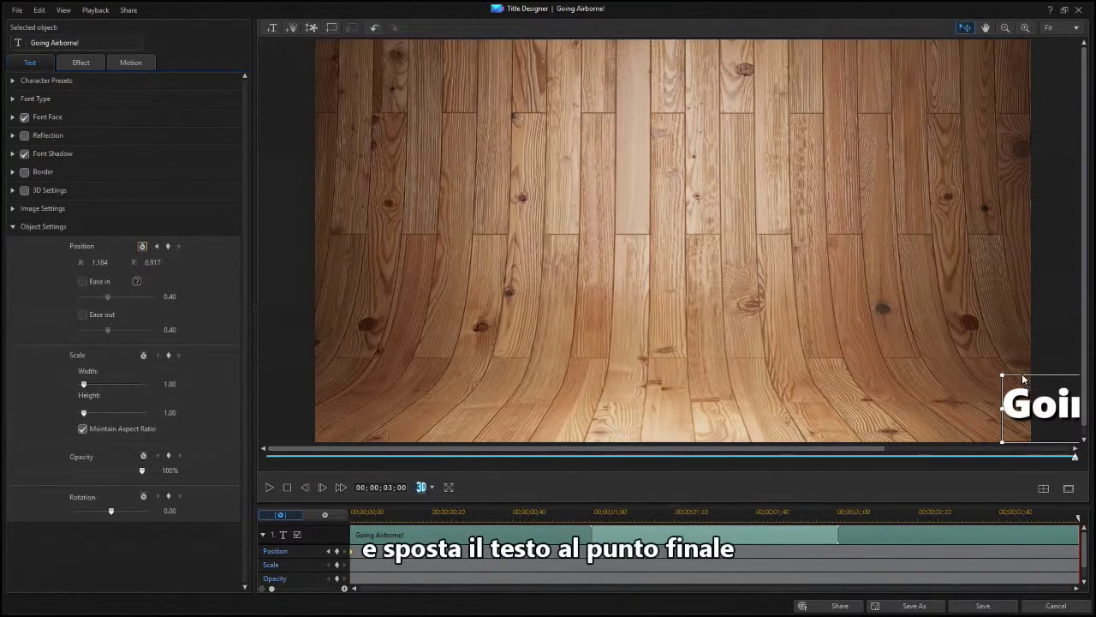
{"action": "left_click_drag", "start_coordinate": [1023, 378], "coordinate": [613, 284]}
{"action": "left_click_drag", "start_coordinate": [399, 314], "coordinate": [352, 346]}
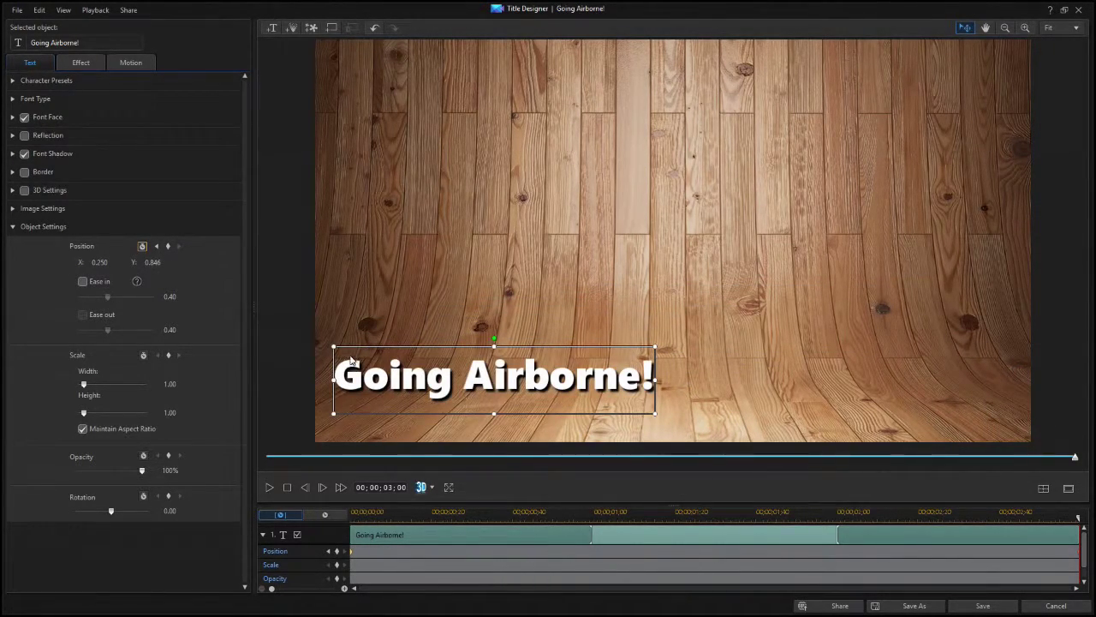
Drag the title's motion path midpoint upward into a high arc over the frame
{"action": "left_click", "coordinate": [131, 64]}
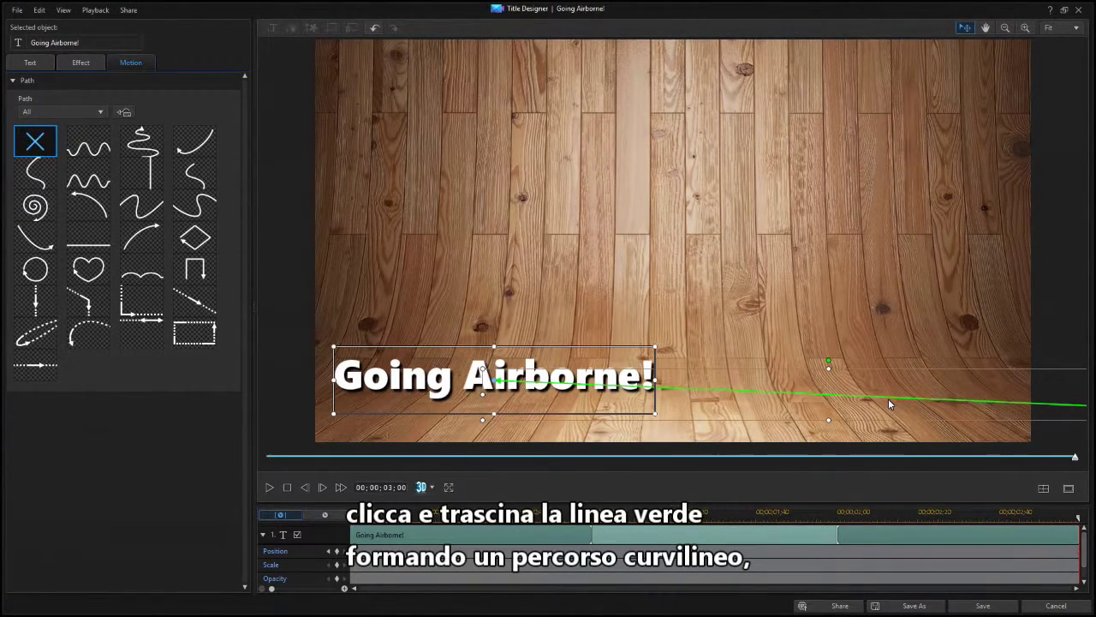
{"action": "left_click_drag", "start_coordinate": [888, 398], "coordinate": [799, 94]}
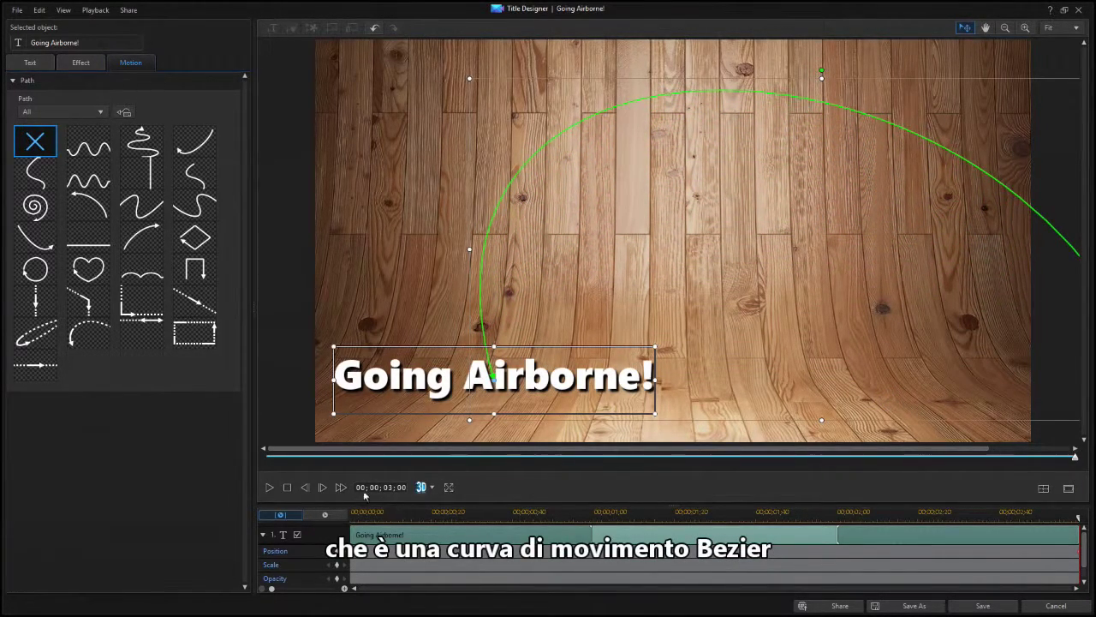
{"action": "left_click", "coordinate": [288, 488]}
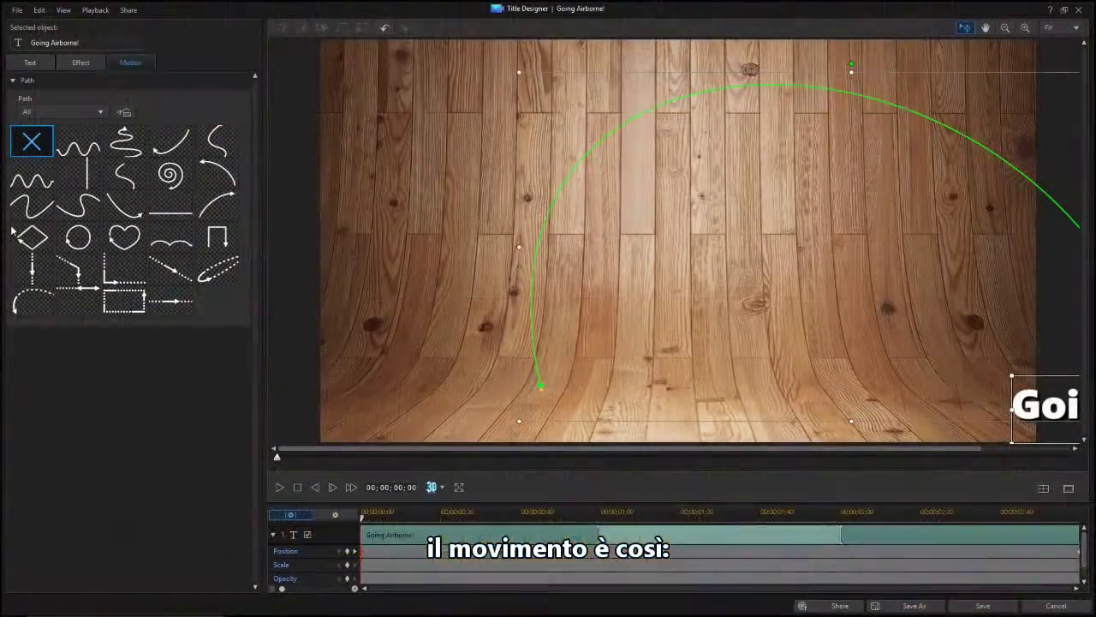
{"action": "left_click", "coordinate": [354, 552]}
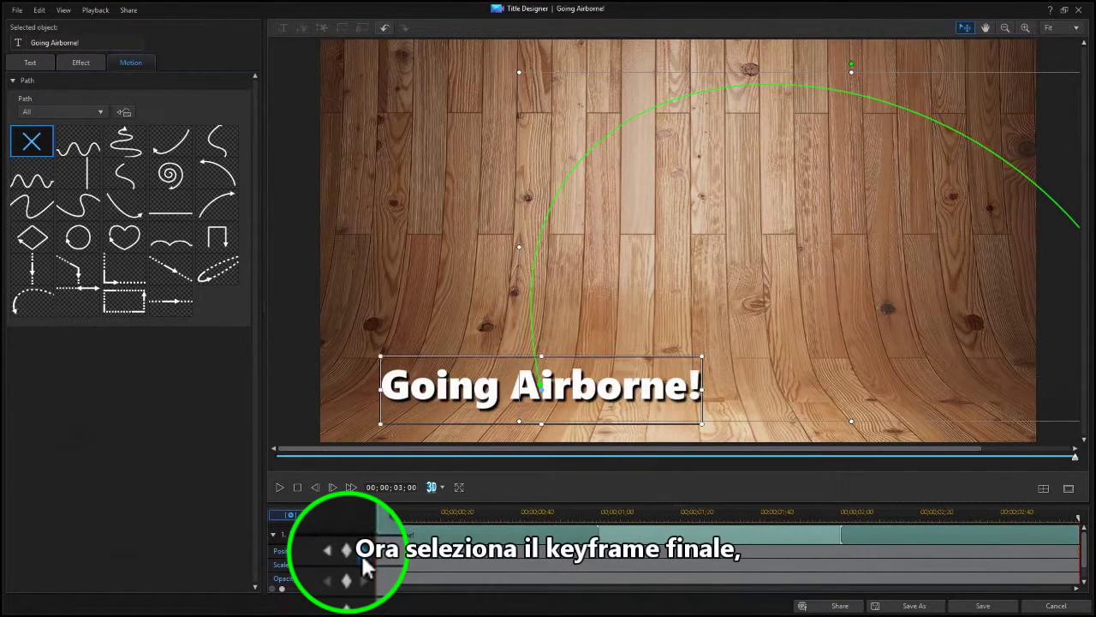
{"action": "left_click", "coordinate": [363, 558]}
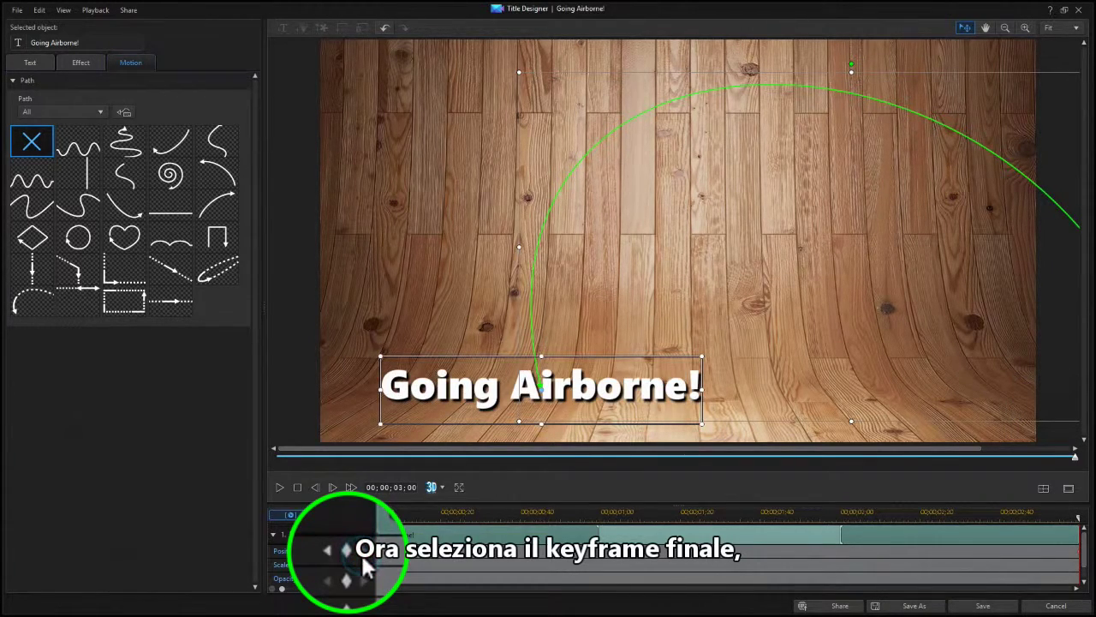
Enable Ease in on the title's final Position keyframe with a strength of 0.81
{"action": "left_click", "coordinate": [32, 64]}
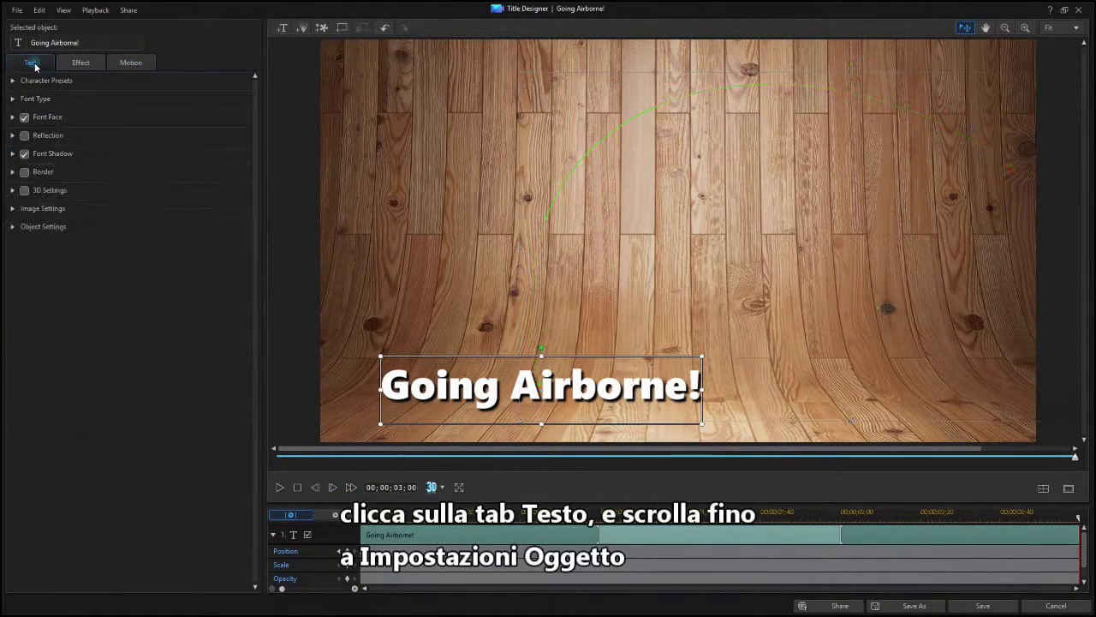
{"action": "left_click", "coordinate": [12, 227]}
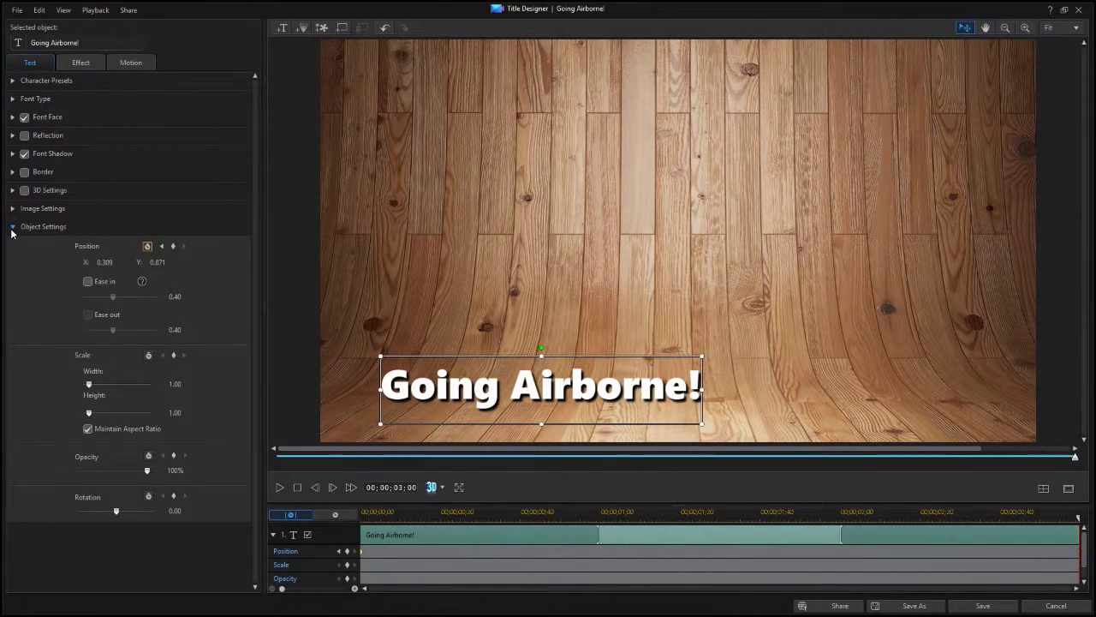
{"action": "left_click", "coordinate": [88, 282]}
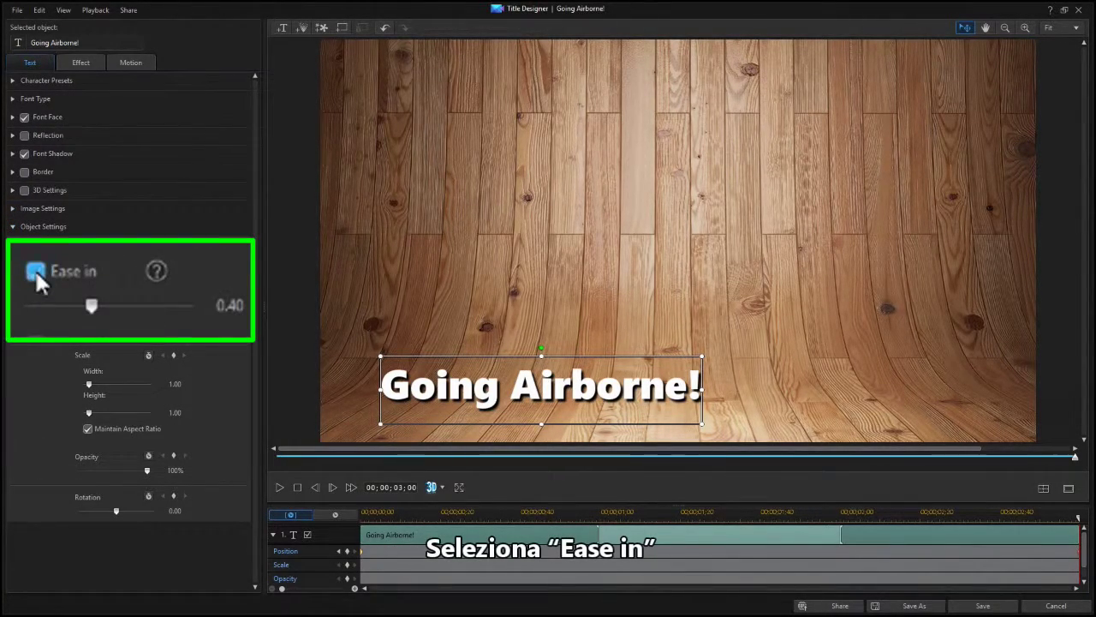
{"action": "left_click_drag", "start_coordinate": [98, 307], "coordinate": [180, 301]}
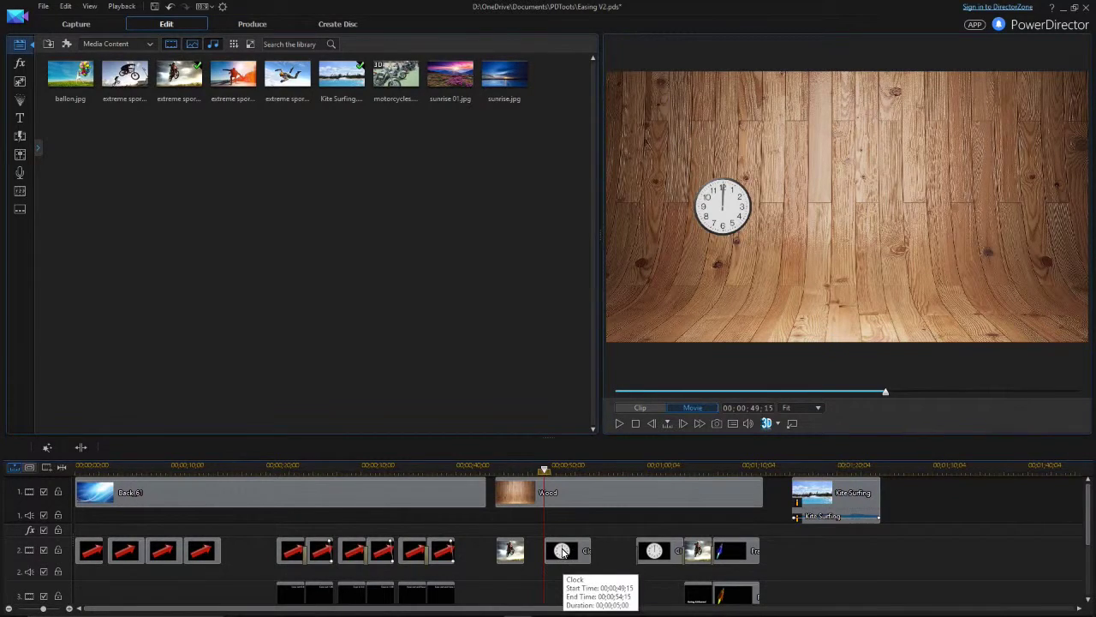
Apply the diamond motion path preset to the Clock clip in PiP Designer
{"action": "left_click", "coordinate": [563, 557]}
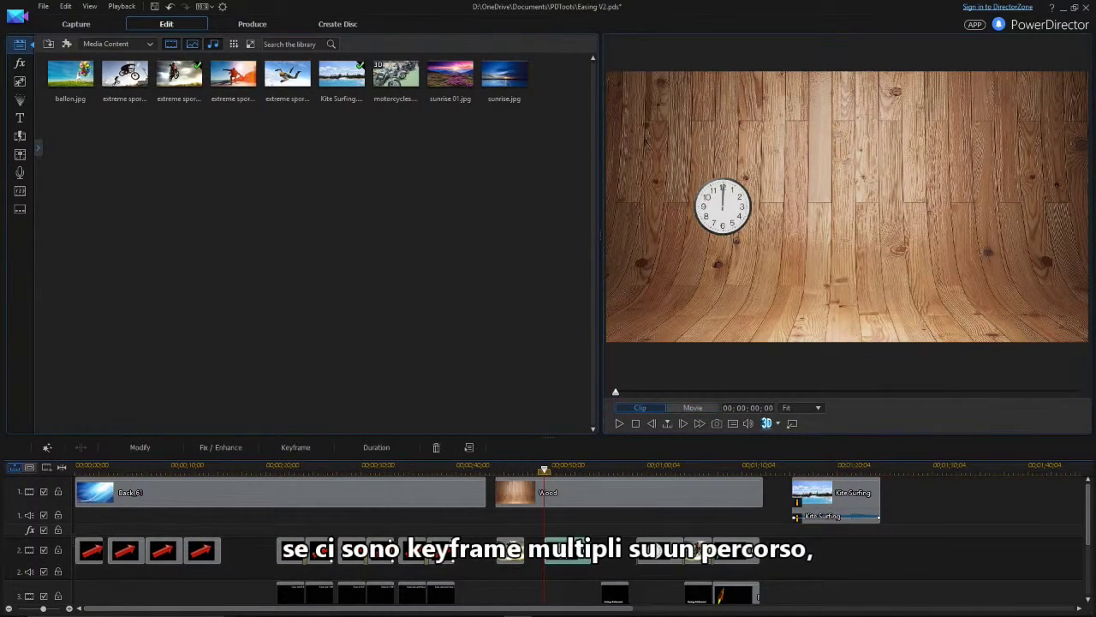
{"action": "left_click", "coordinate": [144, 449]}
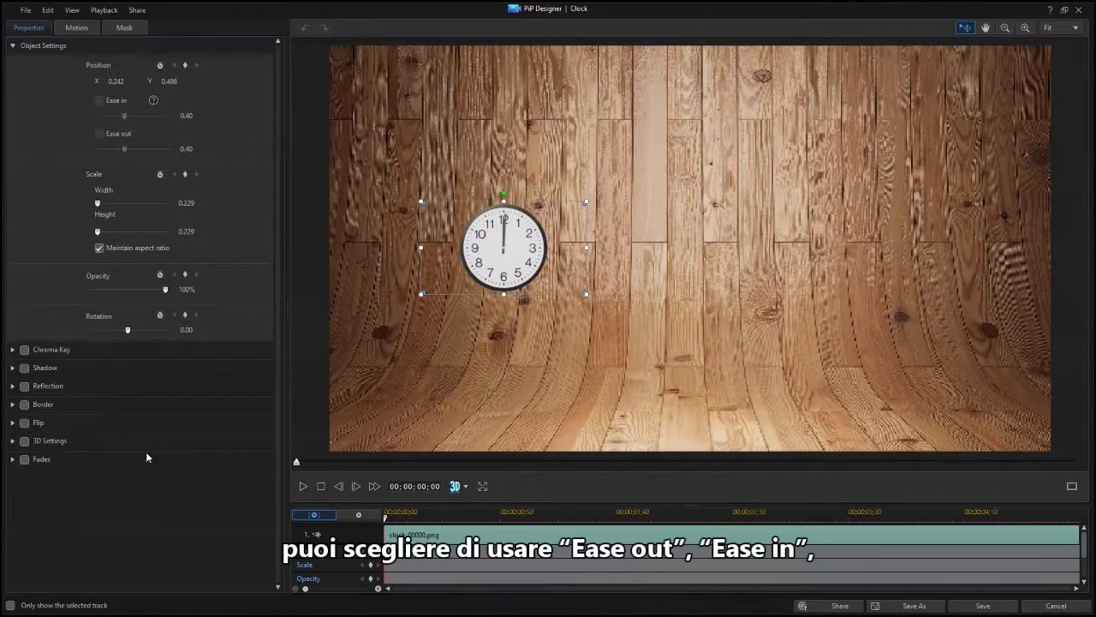
{"action": "left_click", "coordinate": [79, 28]}
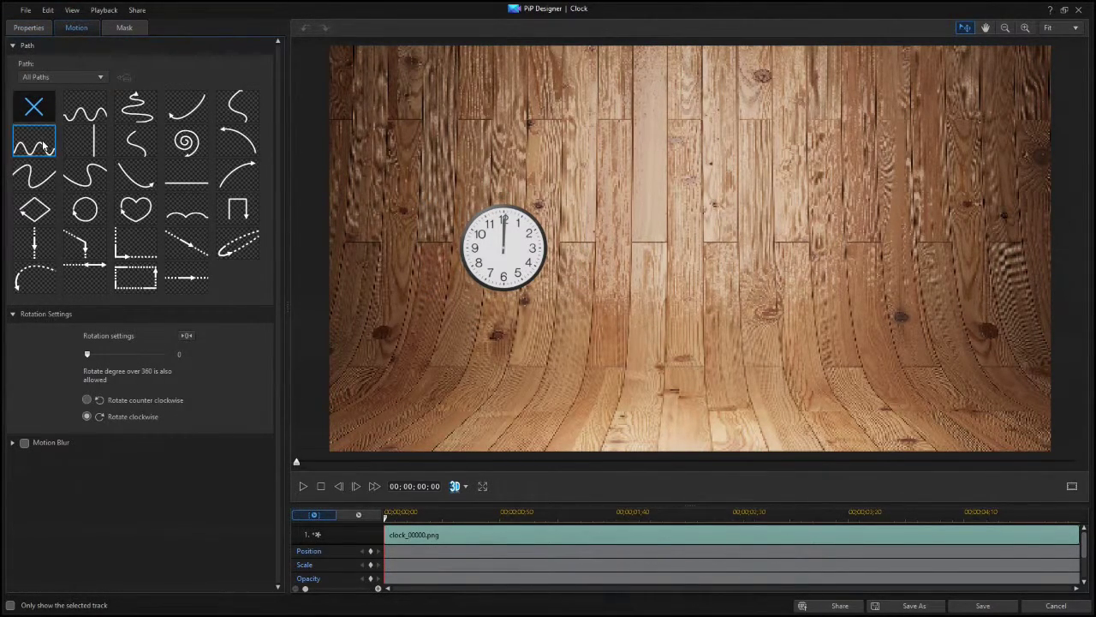
{"action": "left_click", "coordinate": [33, 216]}
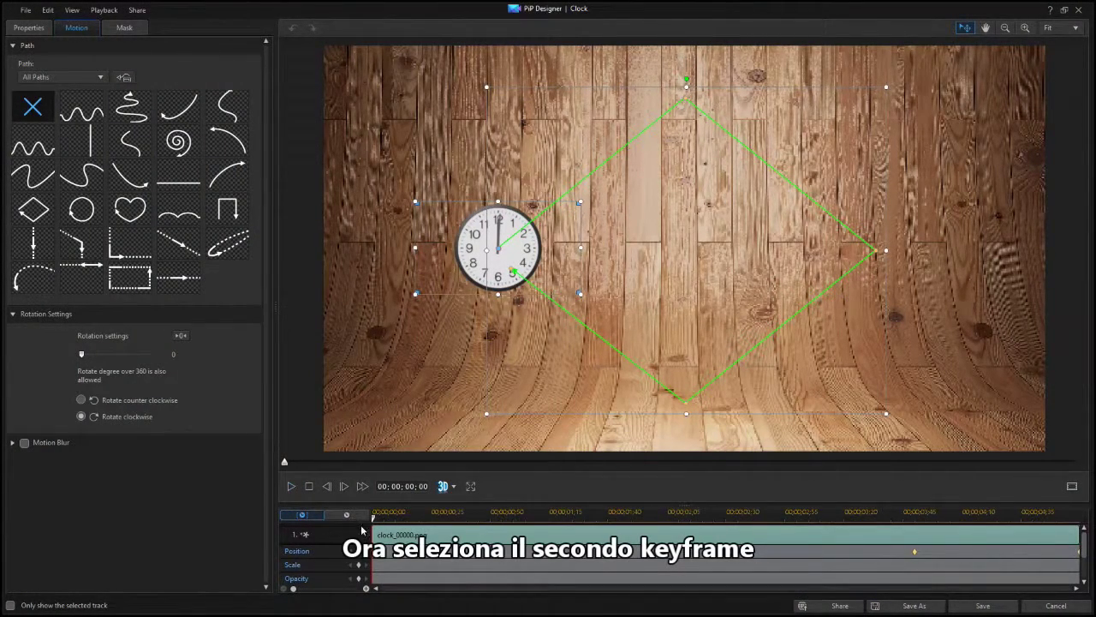
Turn on Ease in at about 0.69 for the clock's second position keyframe
{"action": "left_click", "coordinate": [366, 550]}
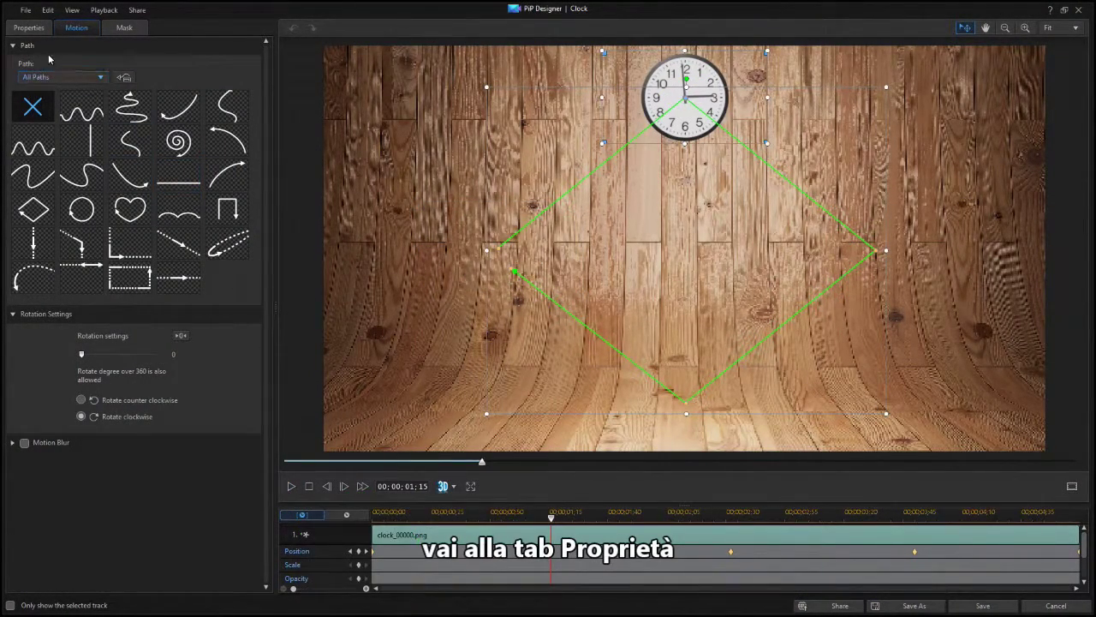
{"action": "left_click", "coordinate": [29, 27]}
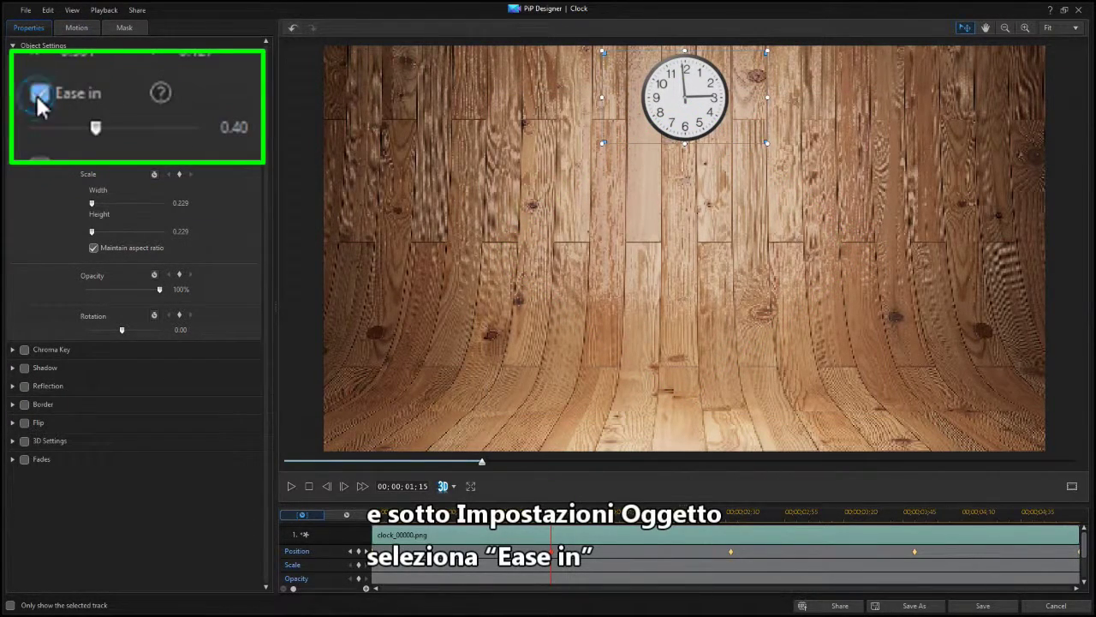
{"action": "left_click", "coordinate": [93, 101]}
{"action": "left_click_drag", "start_coordinate": [97, 135], "coordinate": [147, 147]}
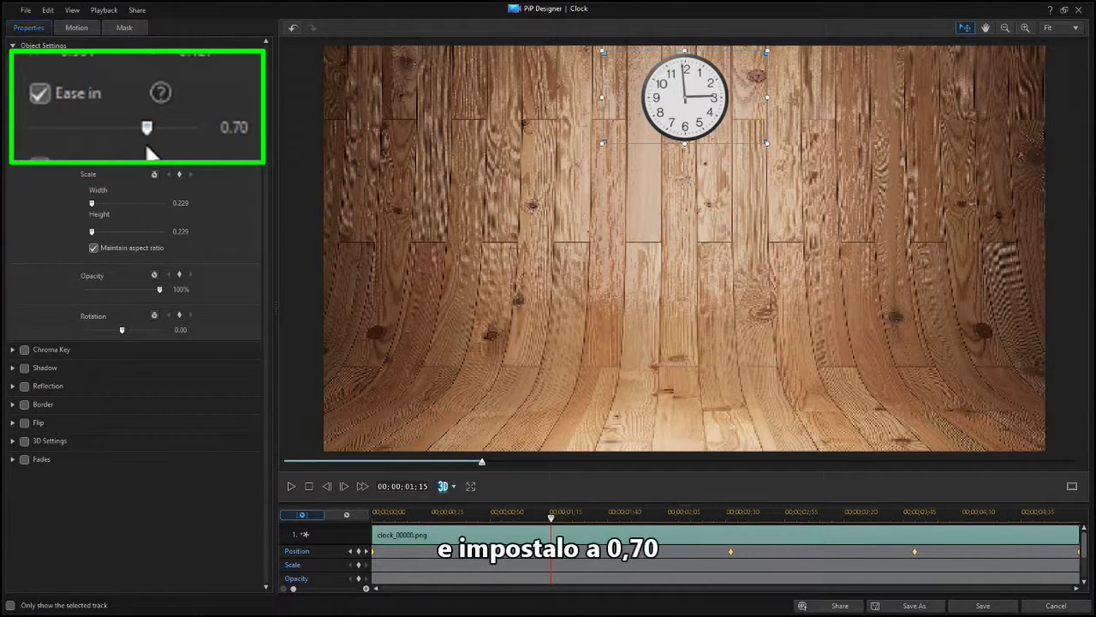
Apply Ease In to the clock's next position keyframe from its keyframe menu
{"action": "left_click", "coordinate": [366, 550]}
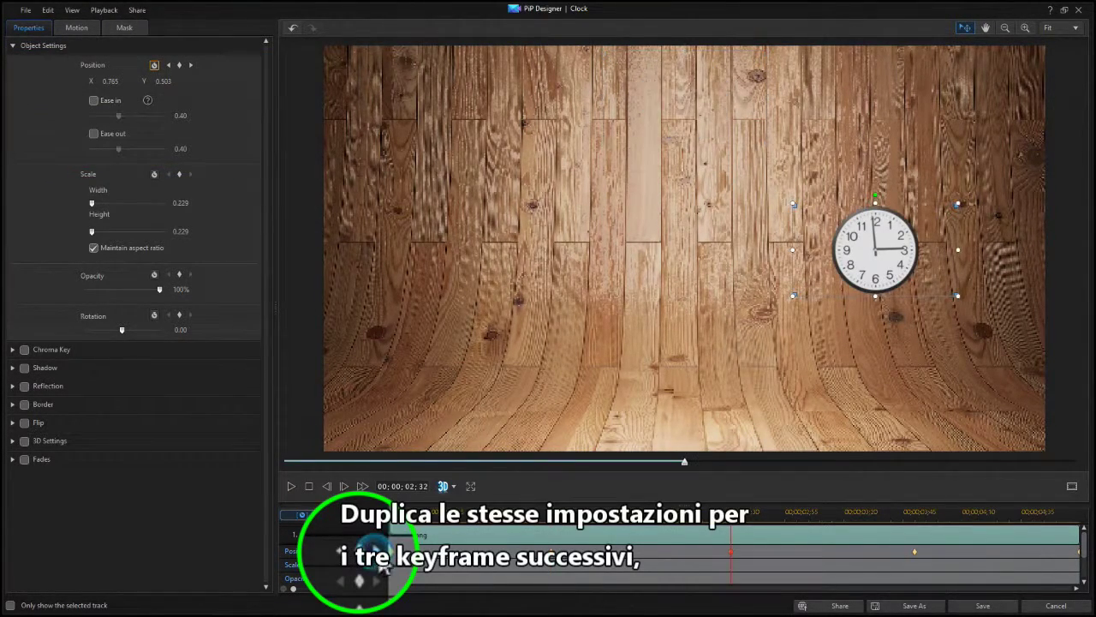
{"action": "right_click", "coordinate": [730, 551]}
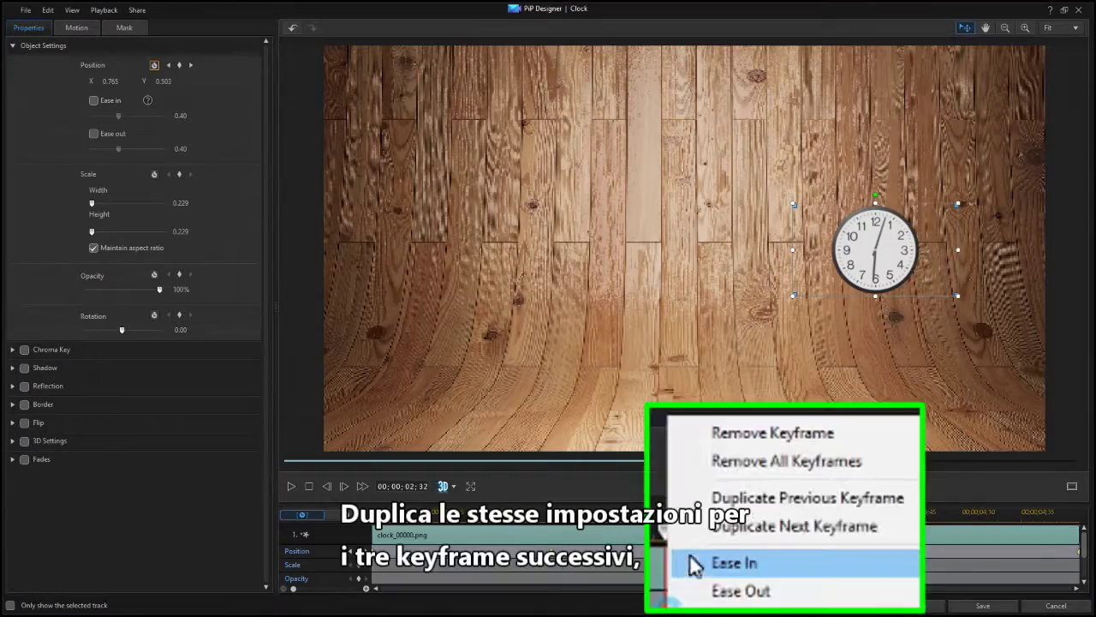
{"action": "left_click", "coordinate": [719, 497]}
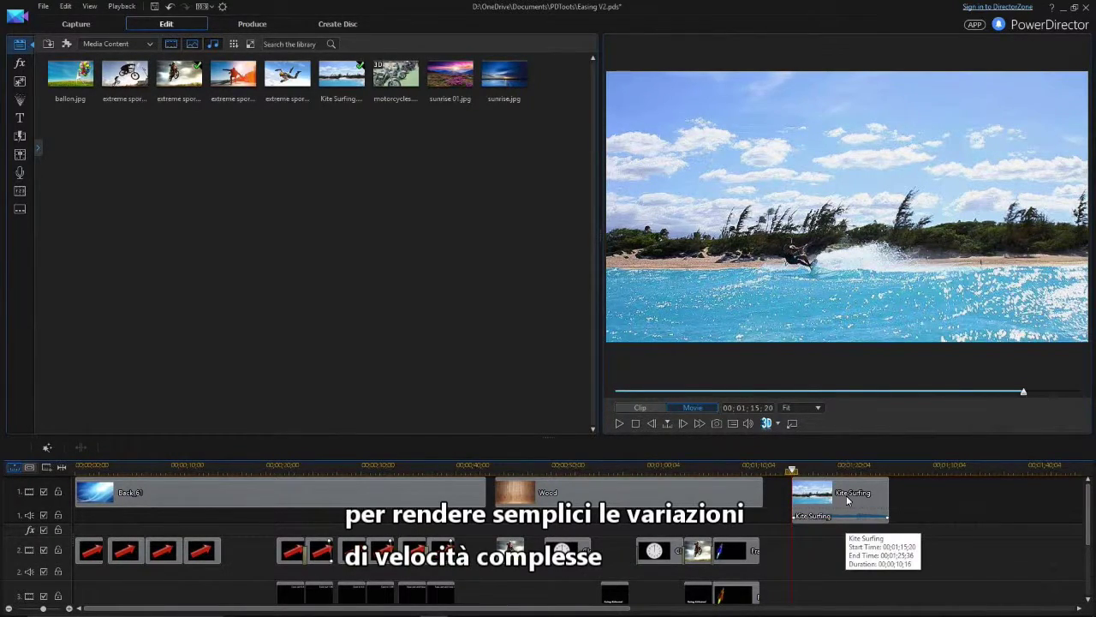
Enable Video Speed in Power Tools for the Kite Surfing clip and launch Speed Adjustment
{"action": "left_click", "coordinate": [846, 497]}
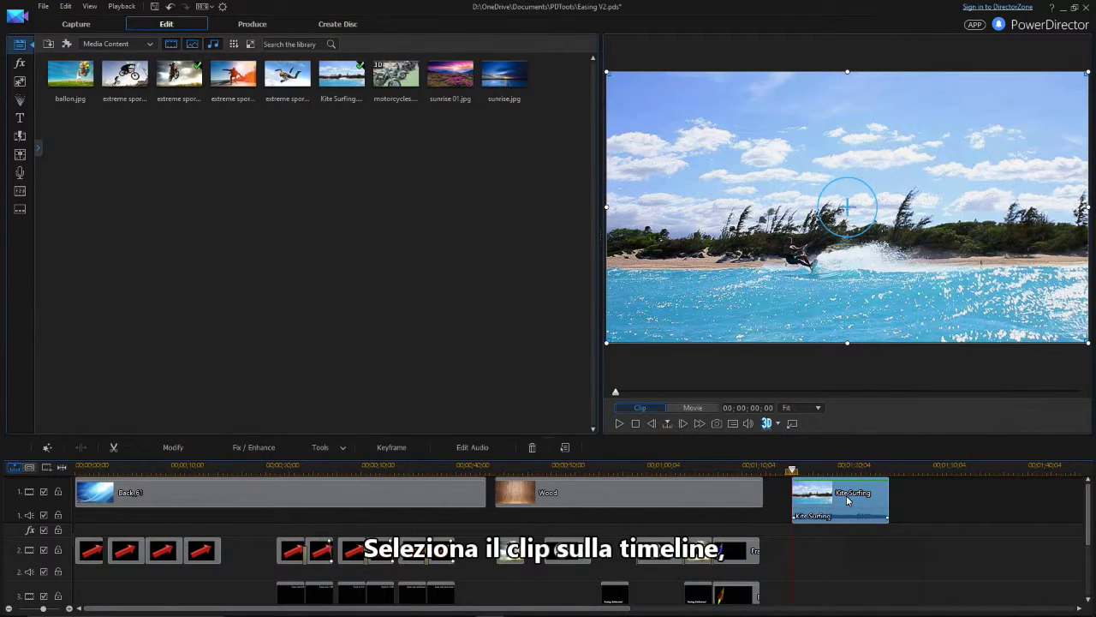
{"action": "left_click", "coordinate": [342, 447]}
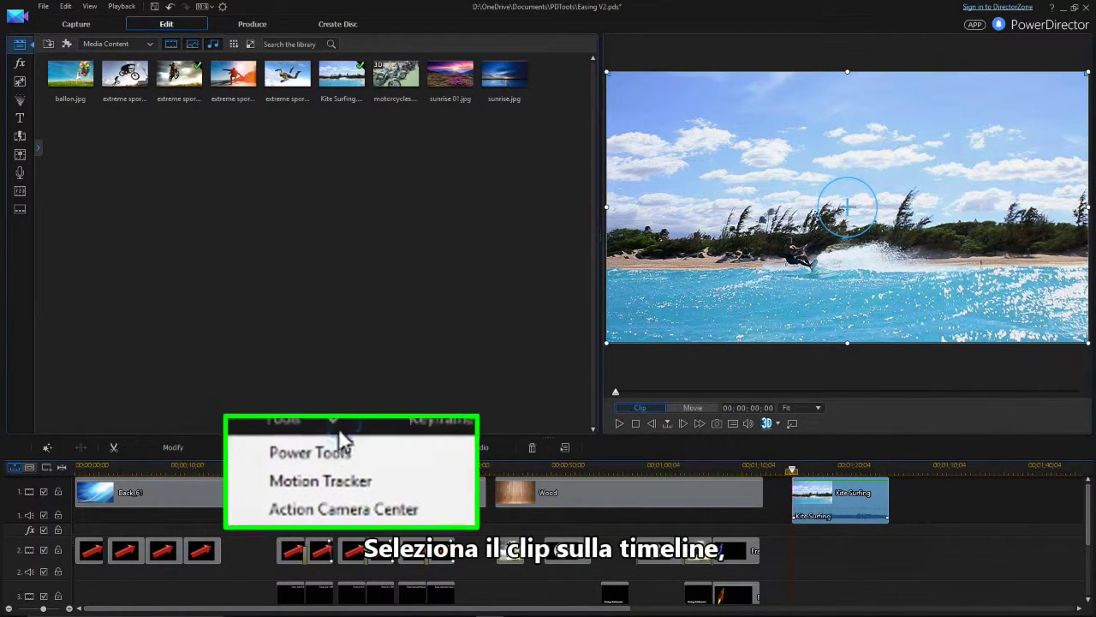
{"action": "left_click", "coordinate": [330, 450]}
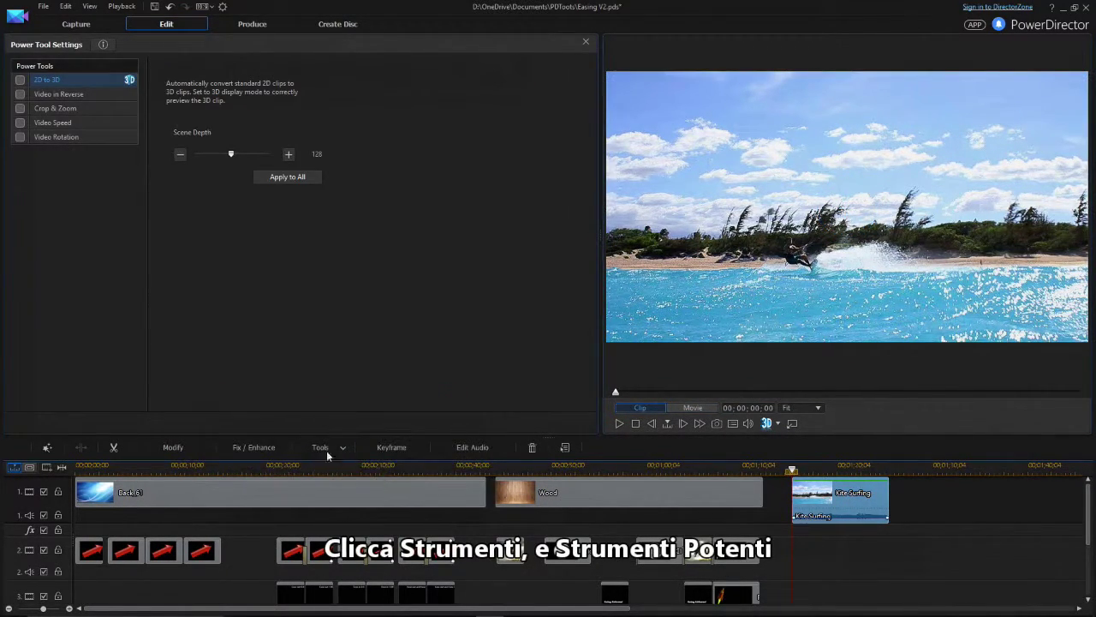
{"action": "left_click", "coordinate": [19, 122]}
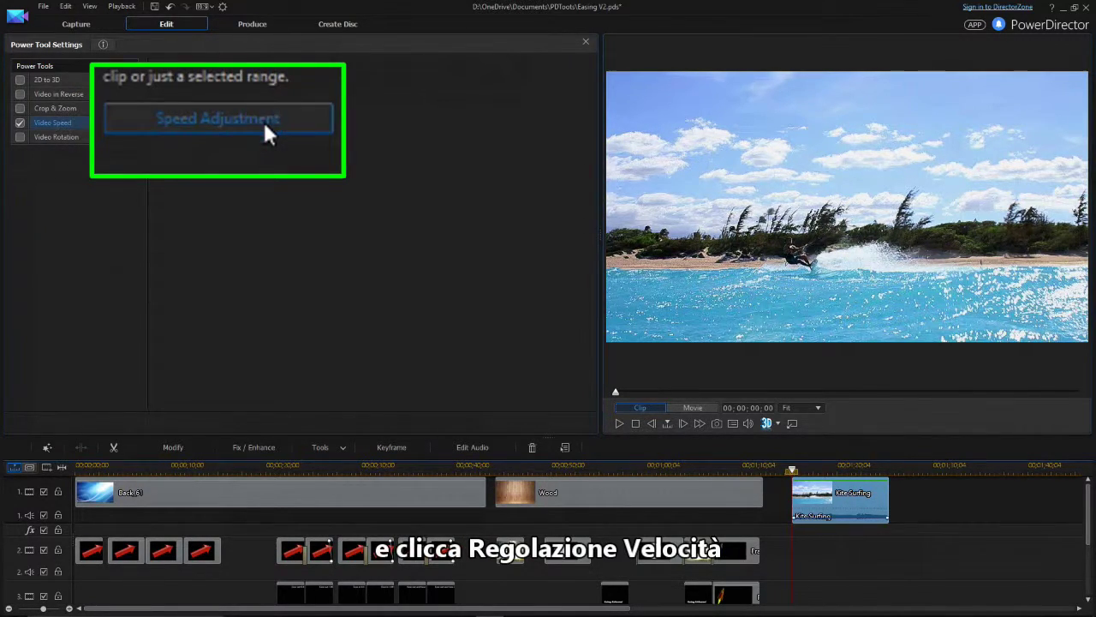
{"action": "left_click", "coordinate": [240, 120]}
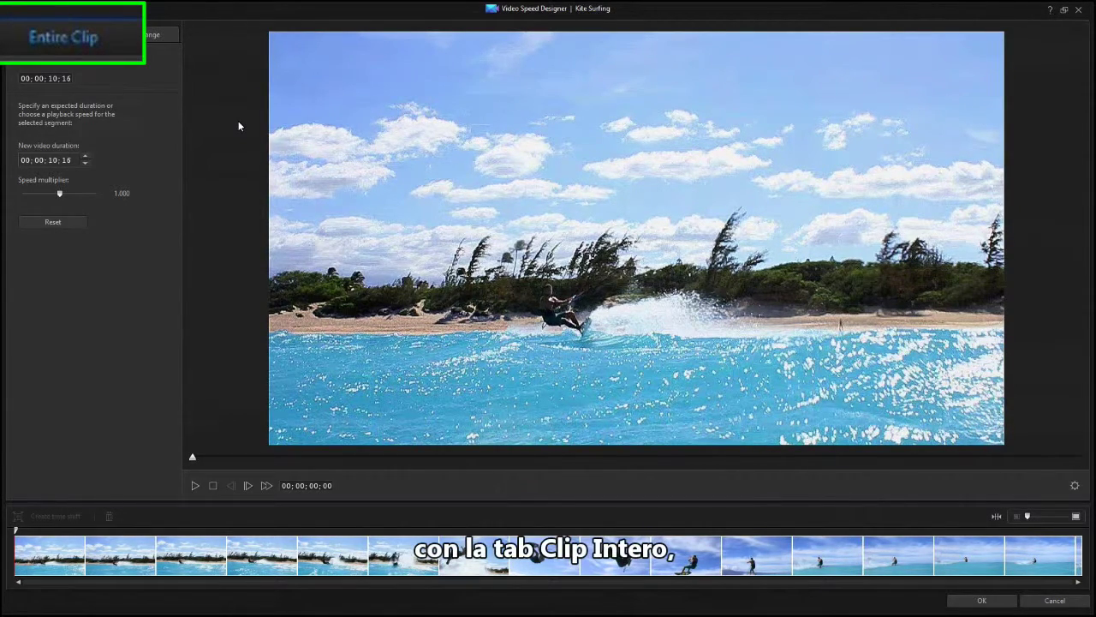
Create a selected-range time shift at the kiter's take-off, 00;00;04;02
{"action": "left_click", "coordinate": [136, 35]}
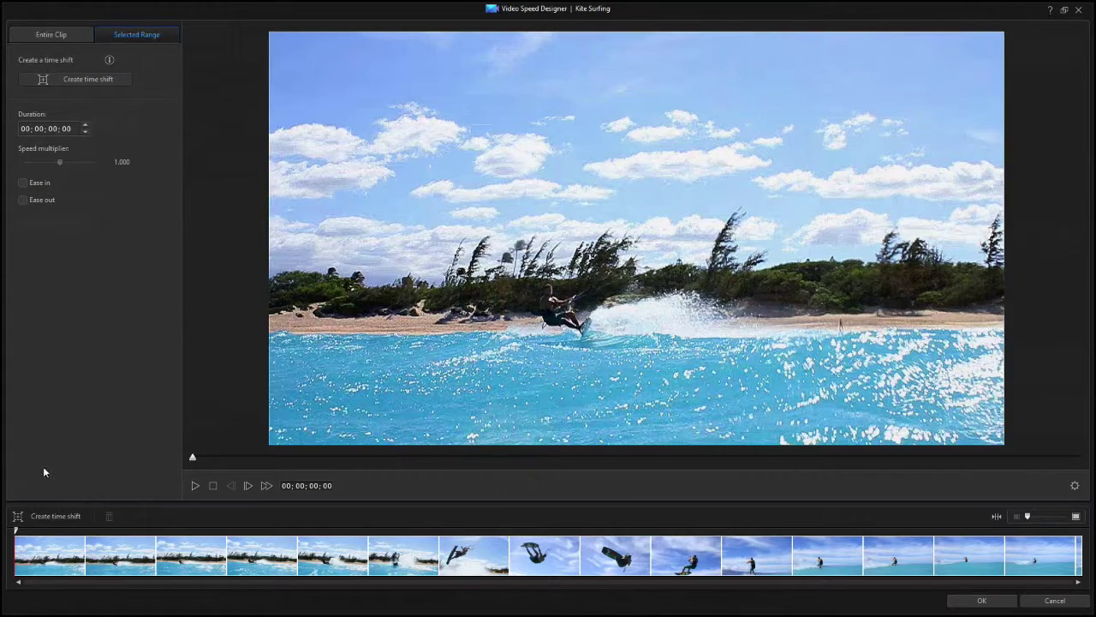
{"action": "left_click_drag", "start_coordinate": [16, 532], "coordinate": [435, 531]}
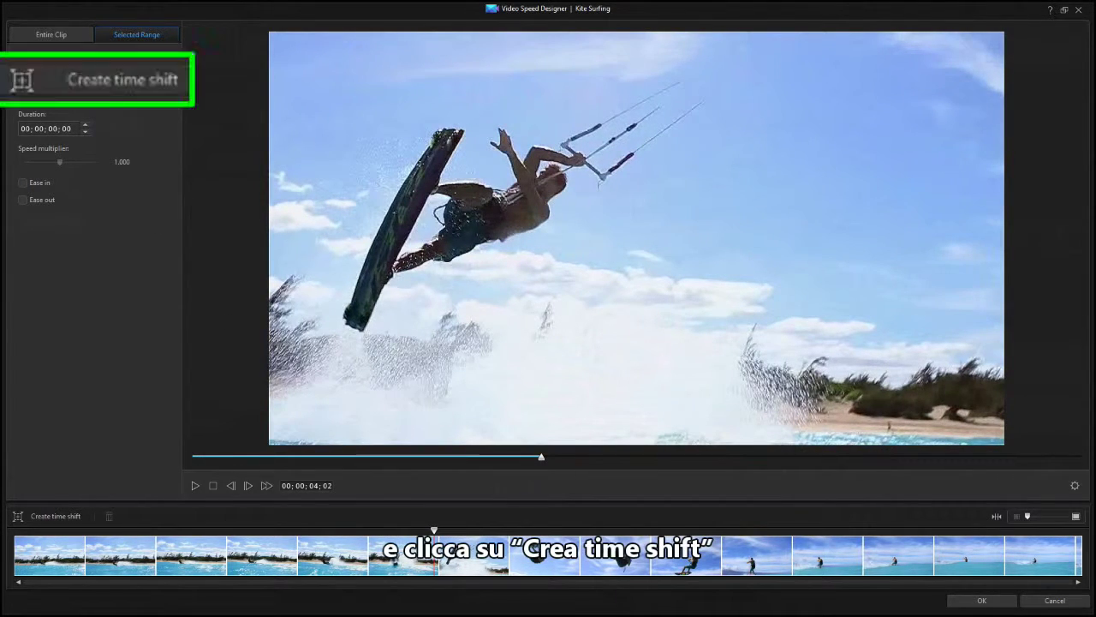
{"action": "left_click", "coordinate": [116, 84]}
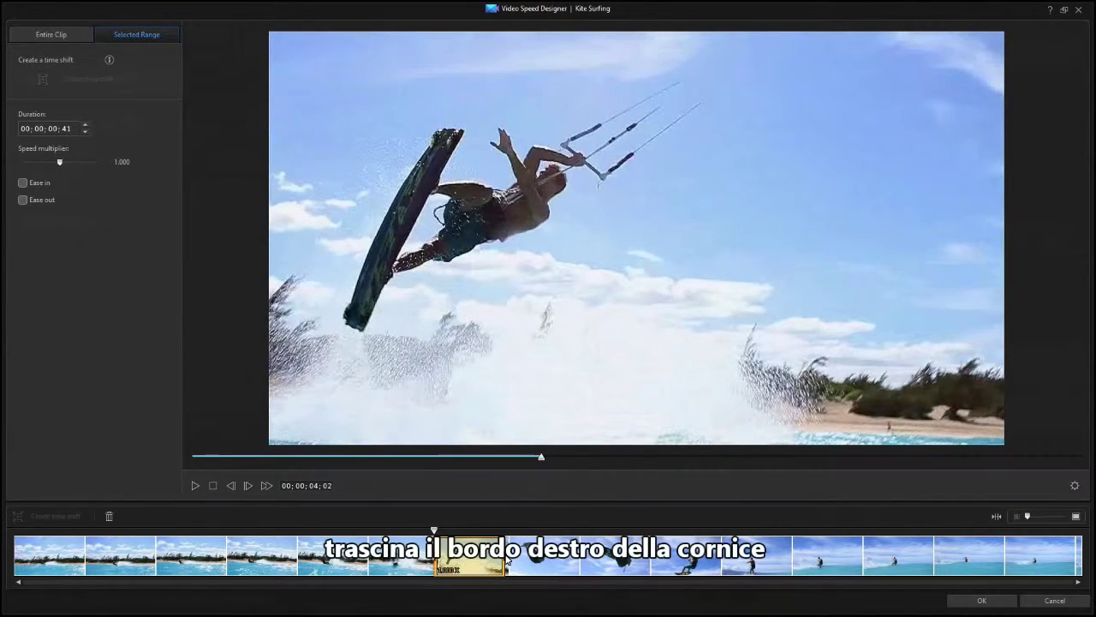
Stretch the time shift over the whole jump and slow it to 0.310x speed
{"action": "left_click_drag", "start_coordinate": [507, 559], "coordinate": [695, 581]}
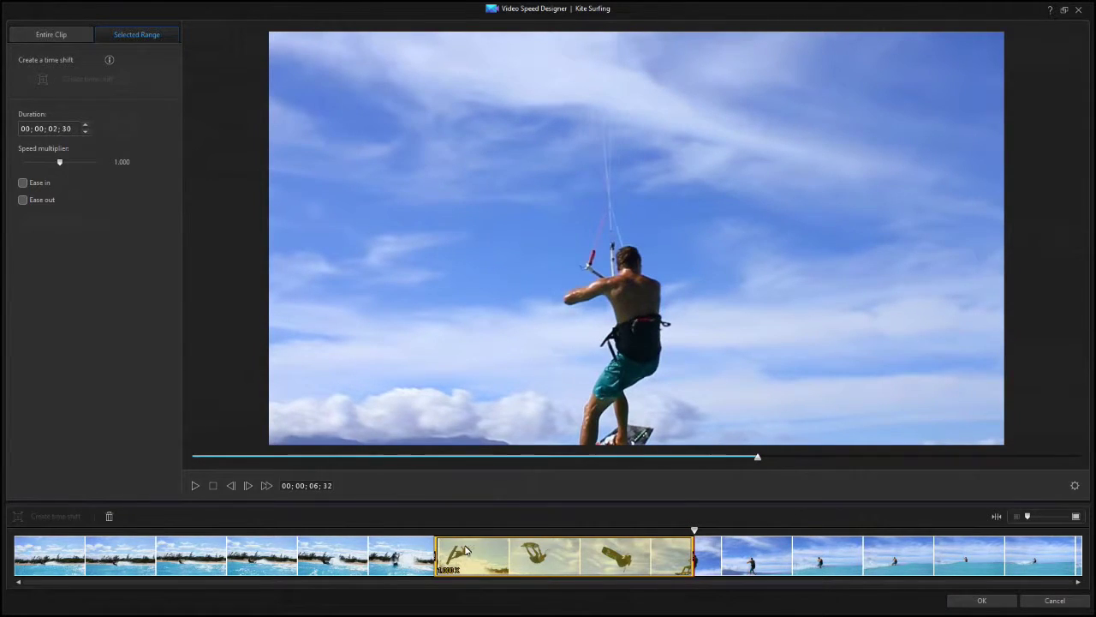
{"action": "left_click_drag", "start_coordinate": [441, 557], "coordinate": [451, 561]}
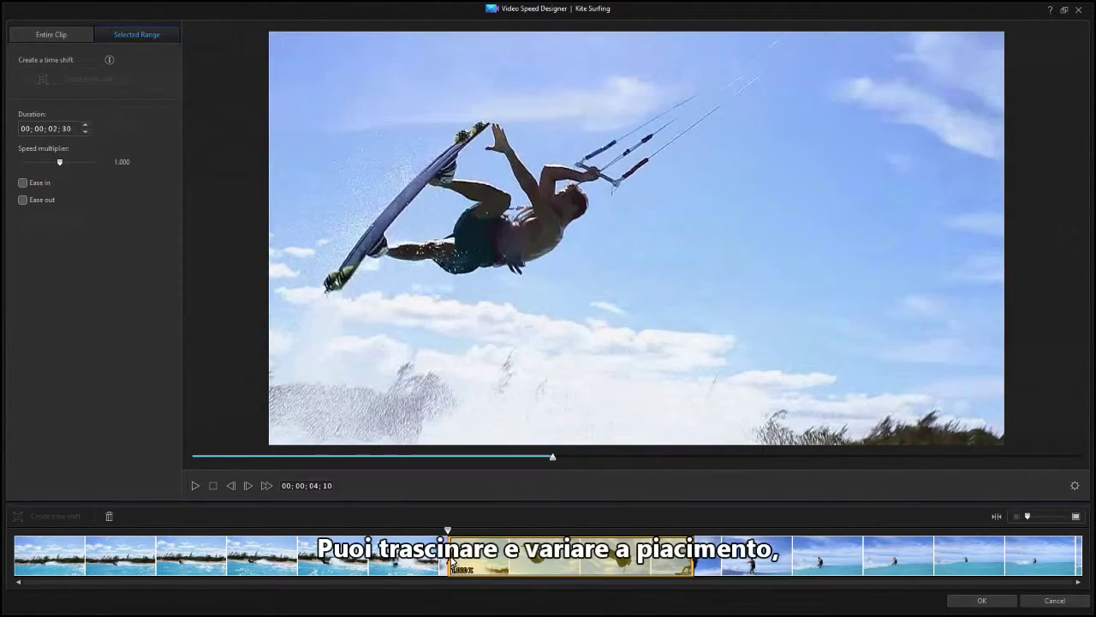
{"action": "left_click", "coordinate": [55, 129]}
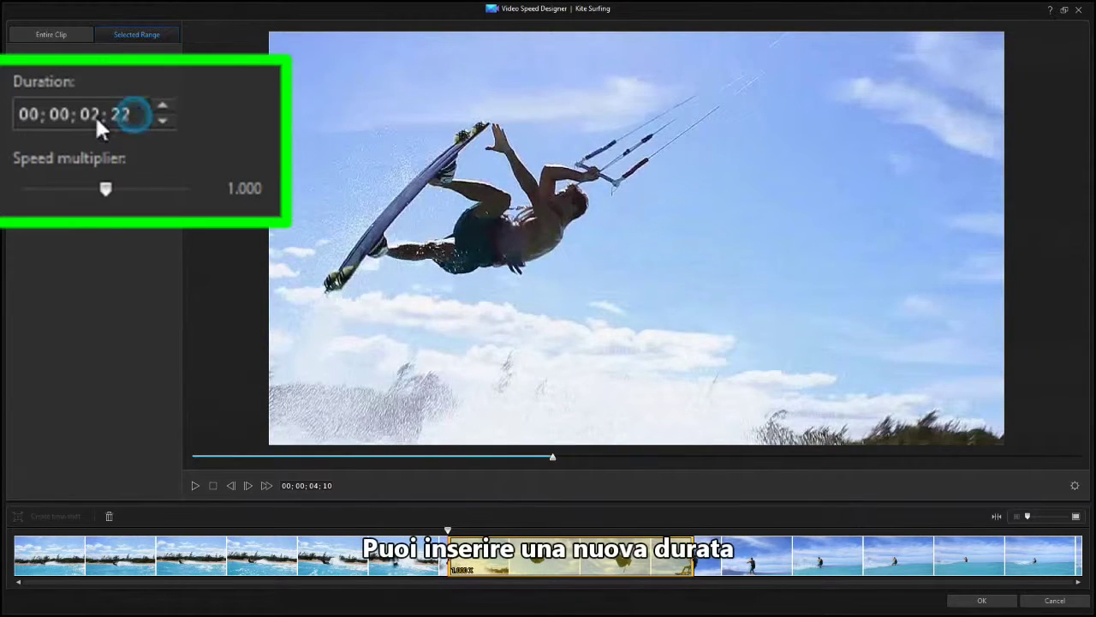
{"action": "type", "text": "10; "}
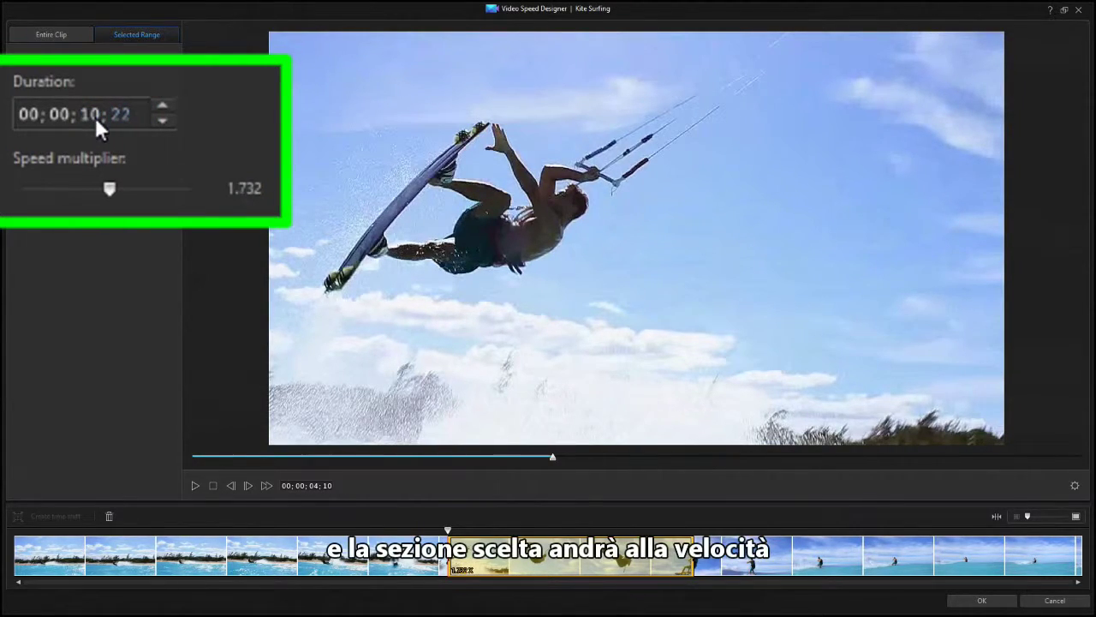
{"action": "type", "text": "00"}
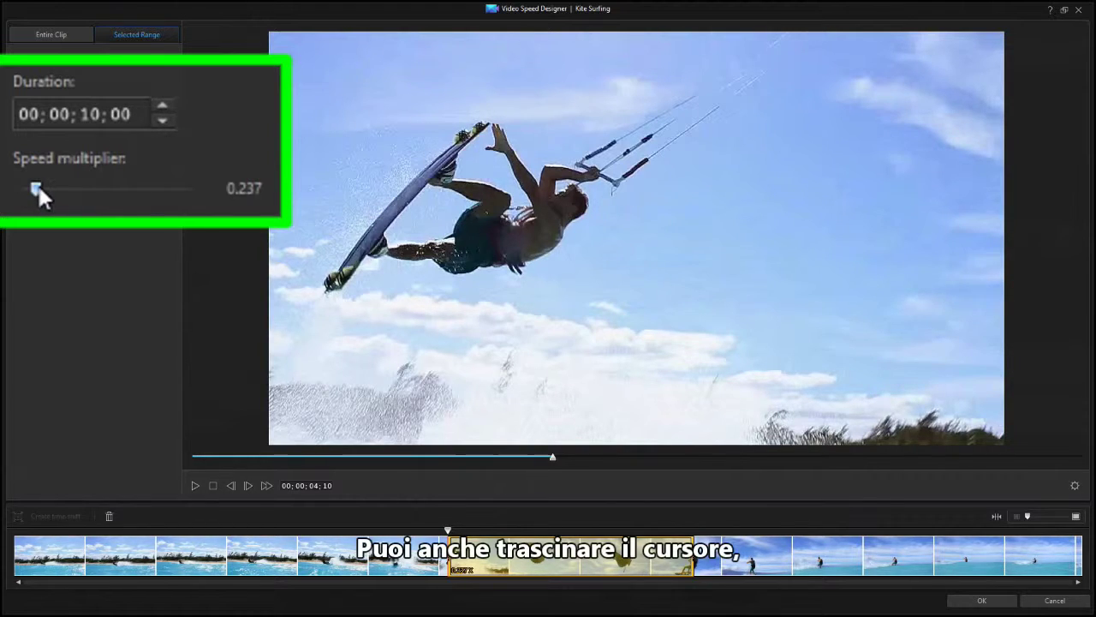
{"action": "mouse_move", "coordinate": [37, 185]}
{"action": "left_mouse_down"}
{"action": "mouse_move", "coordinate": [143, 189]}
{"action": "mouse_move", "coordinate": [0, 198]}
{"action": "mouse_move", "coordinate": [20, 196]}
{"action": "left_mouse_up"}
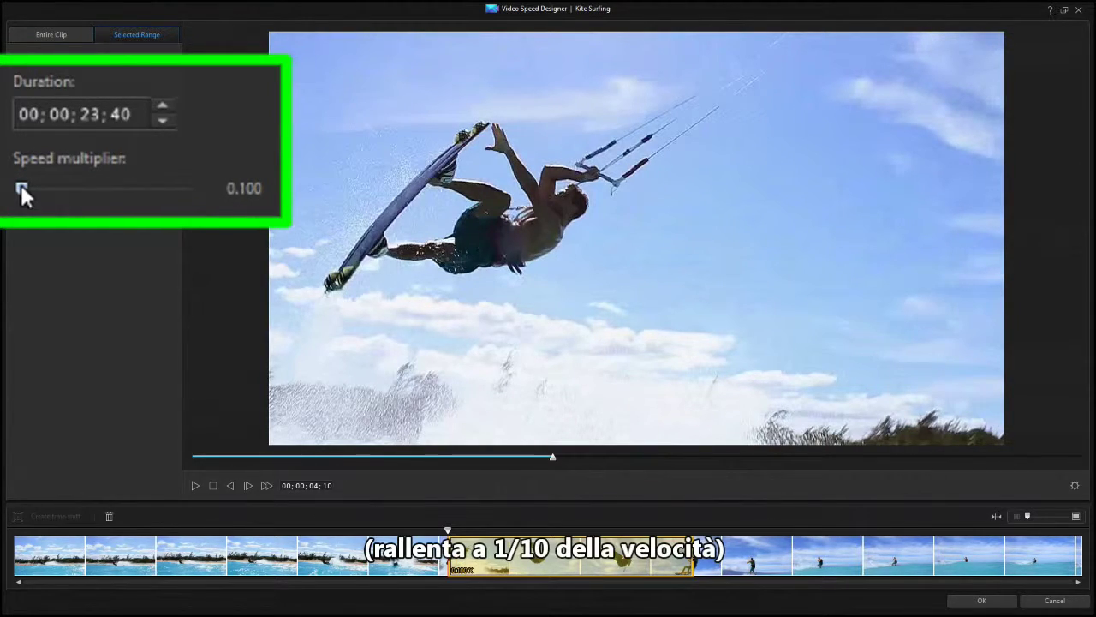
{"action": "left_click_drag", "start_coordinate": [21, 188], "coordinate": [272, 211]}
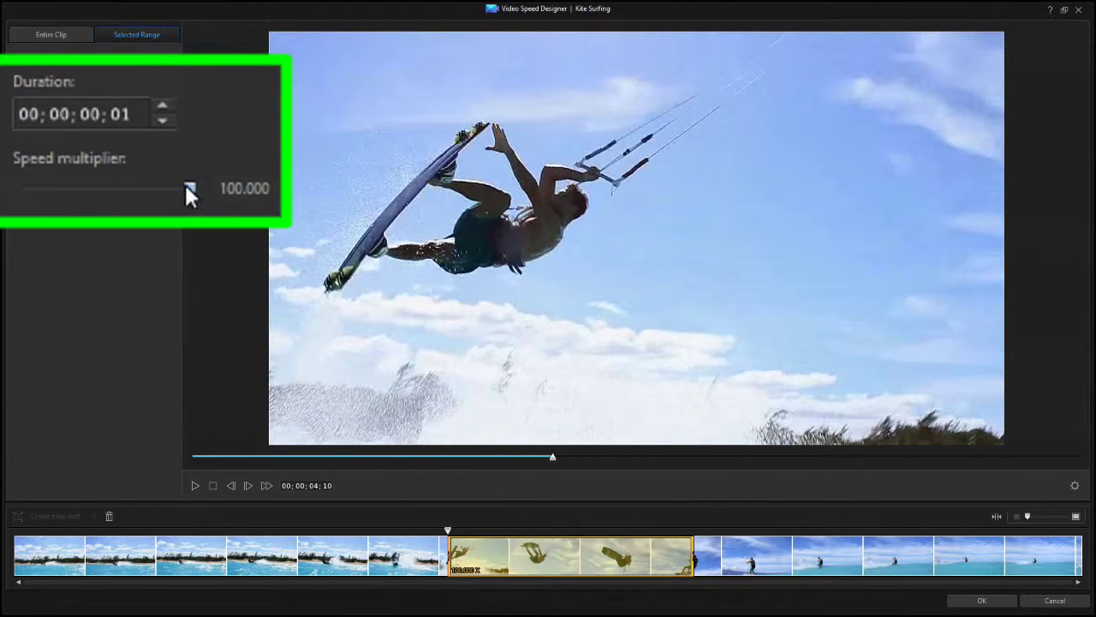
{"action": "left_click_drag", "start_coordinate": [186, 188], "coordinate": [37, 190]}
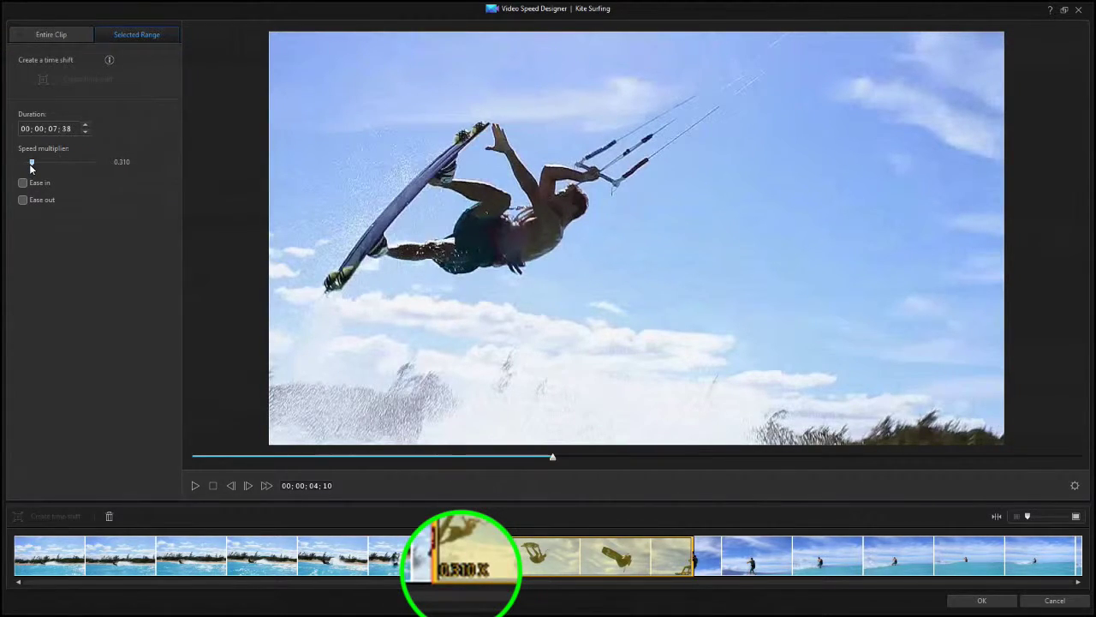
Enable both Ease out and Ease in on the Kite Surfing slow-motion time shift
{"action": "left_click", "coordinate": [23, 200]}
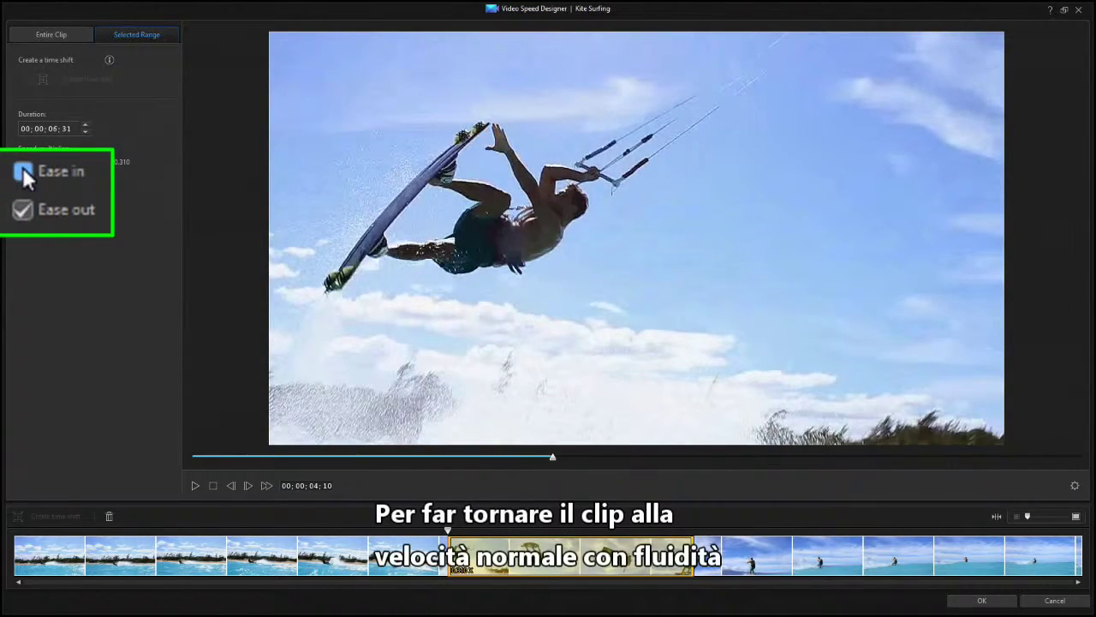
{"action": "left_click", "coordinate": [23, 170]}
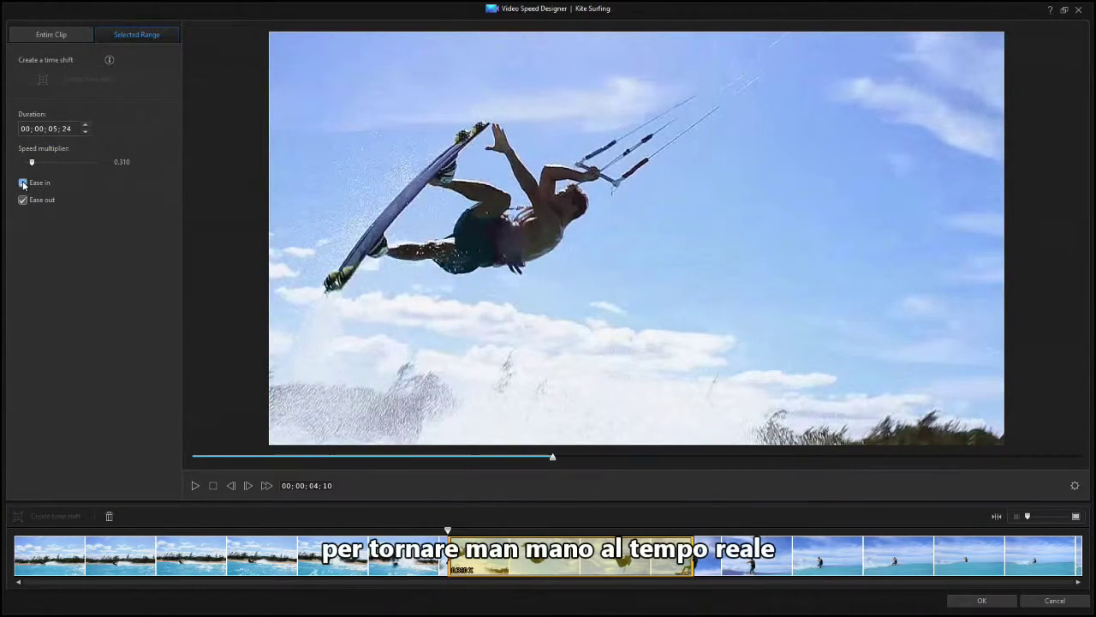
{"action": "left_click", "coordinate": [66, 531]}
{"action": "left_click_drag", "start_coordinate": [28, 537], "coordinate": [15, 533]}
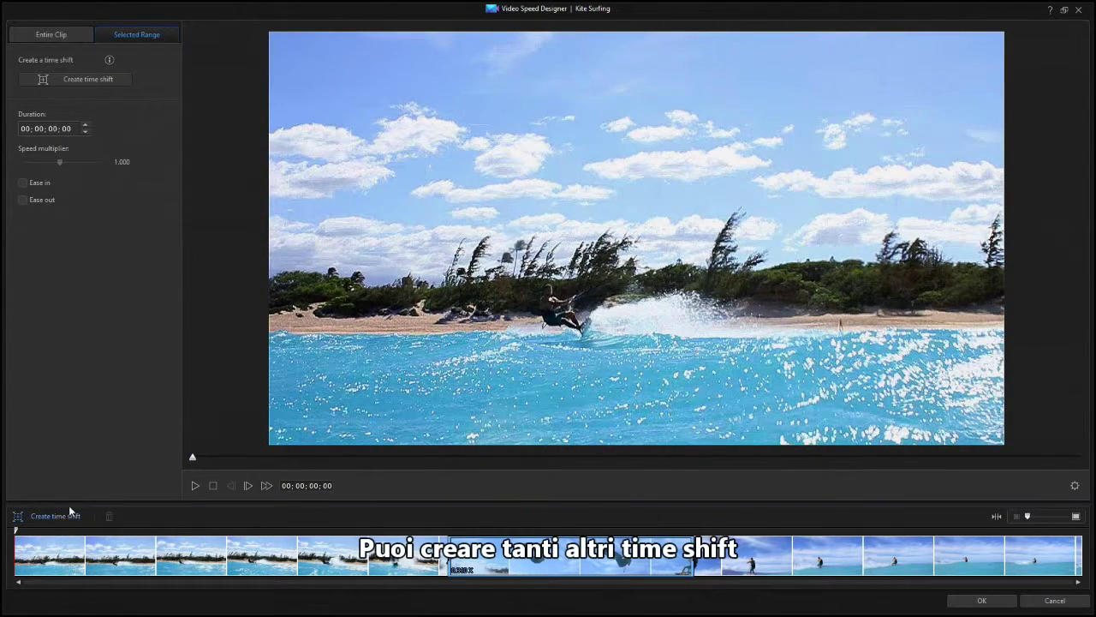
{"action": "left_click", "coordinate": [70, 513]}
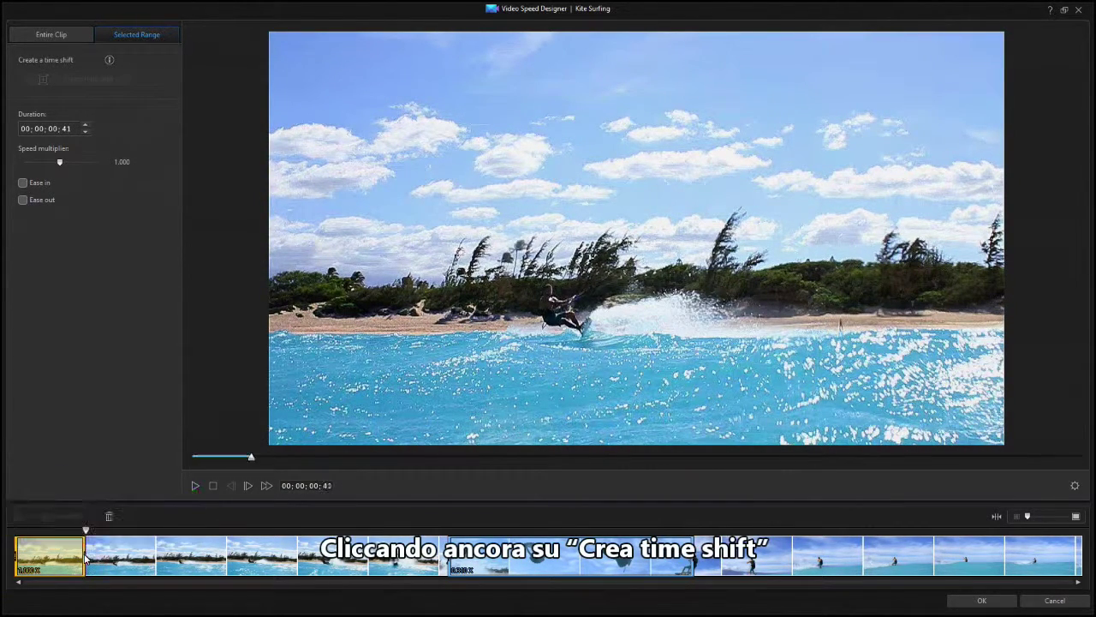
{"action": "left_click_drag", "start_coordinate": [86, 558], "coordinate": [418, 558]}
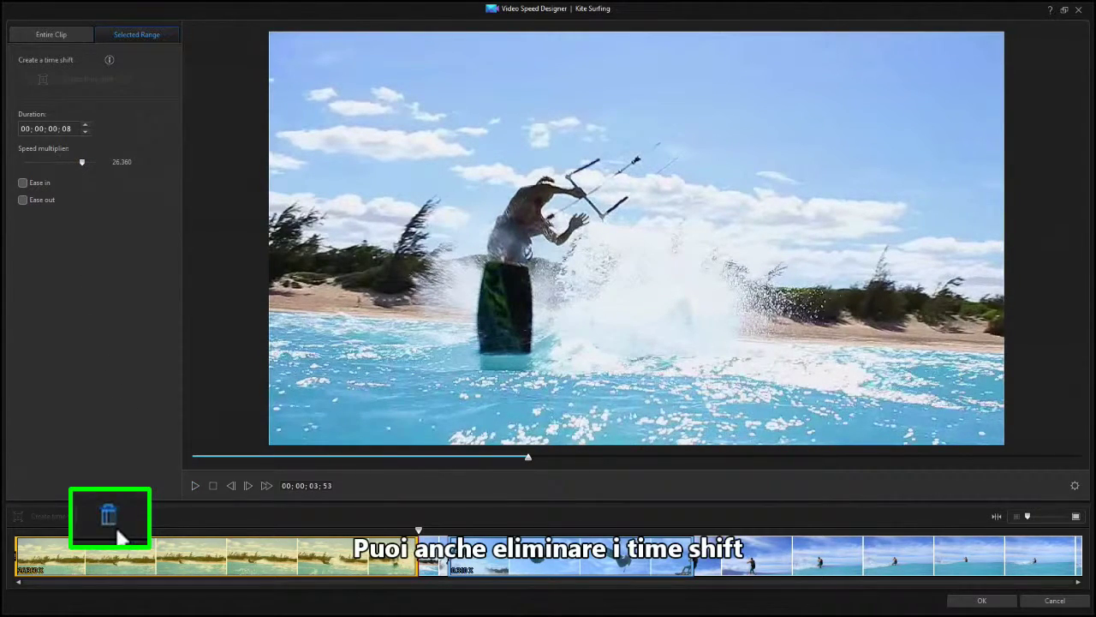
{"action": "left_click", "coordinate": [112, 516]}
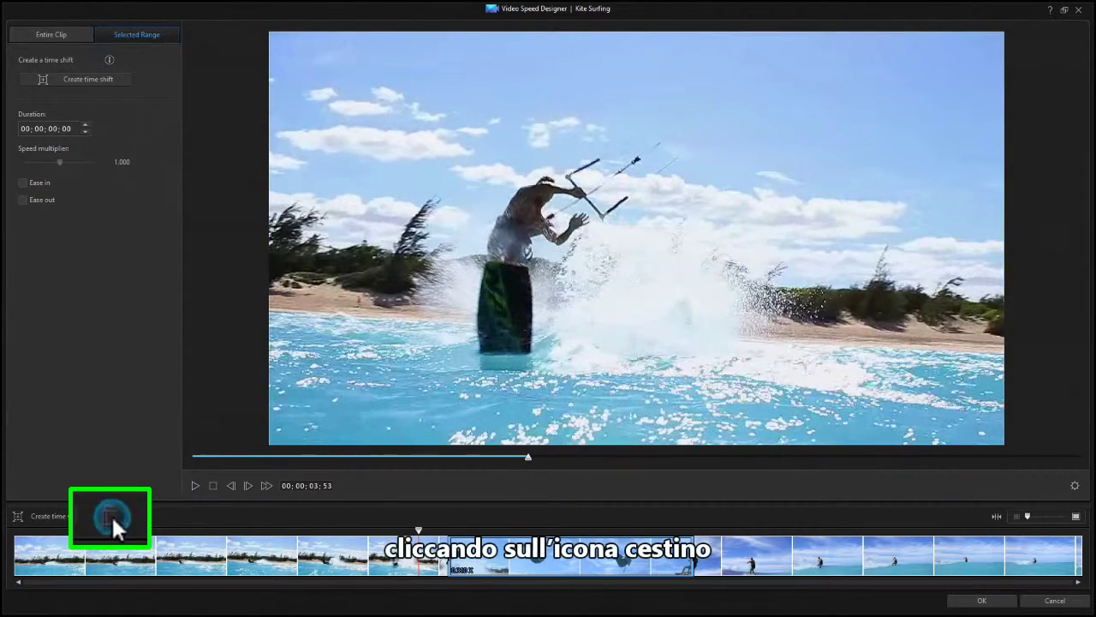